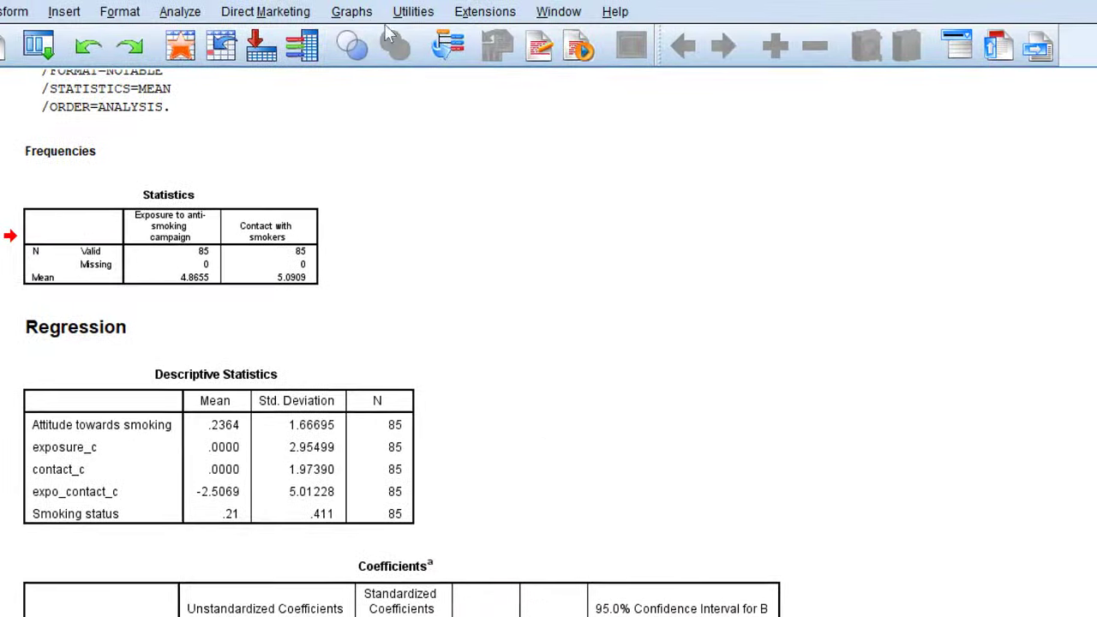
Define a simple scatterplot with Attitude towards smoking on the Y axis and exposure_c on X.
key("alt+g")
mouse_move(392, 96)
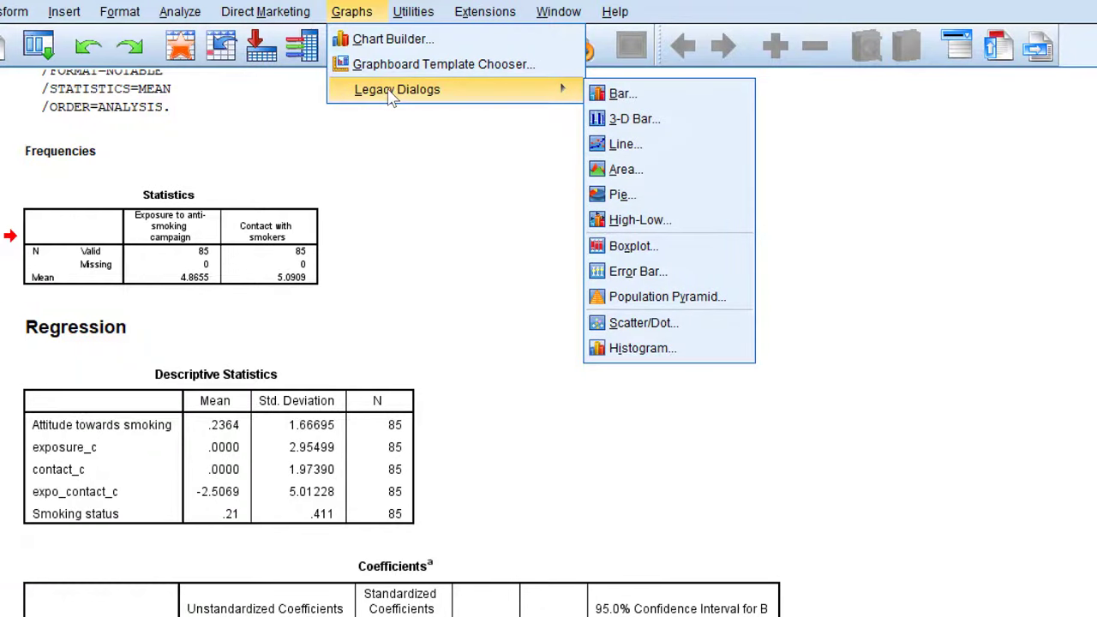
left_click(641, 324)
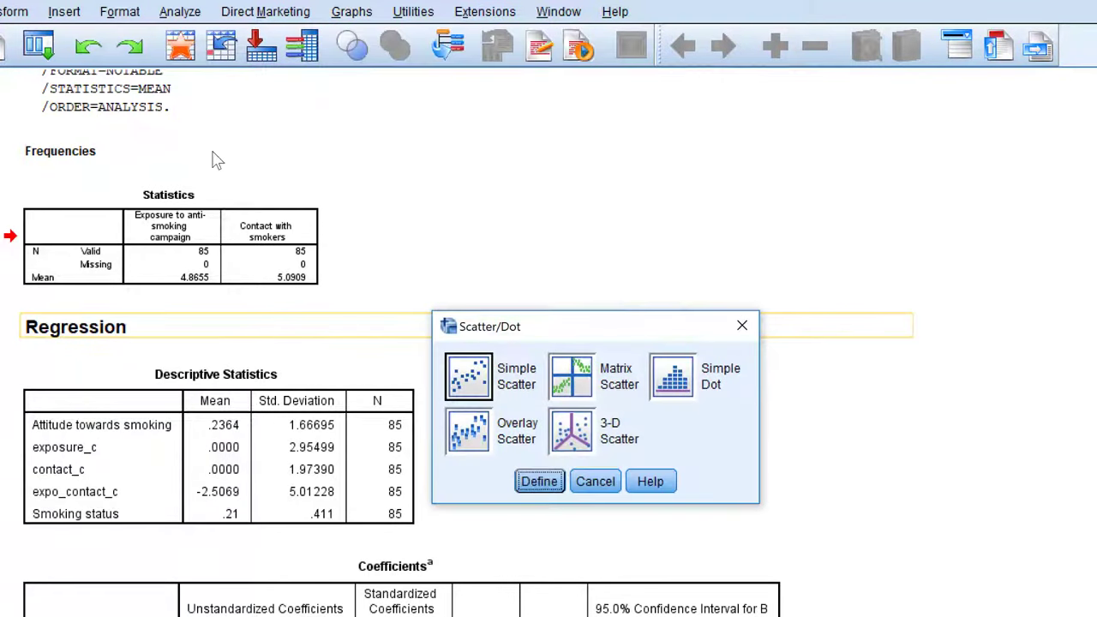
left_click(539, 481)
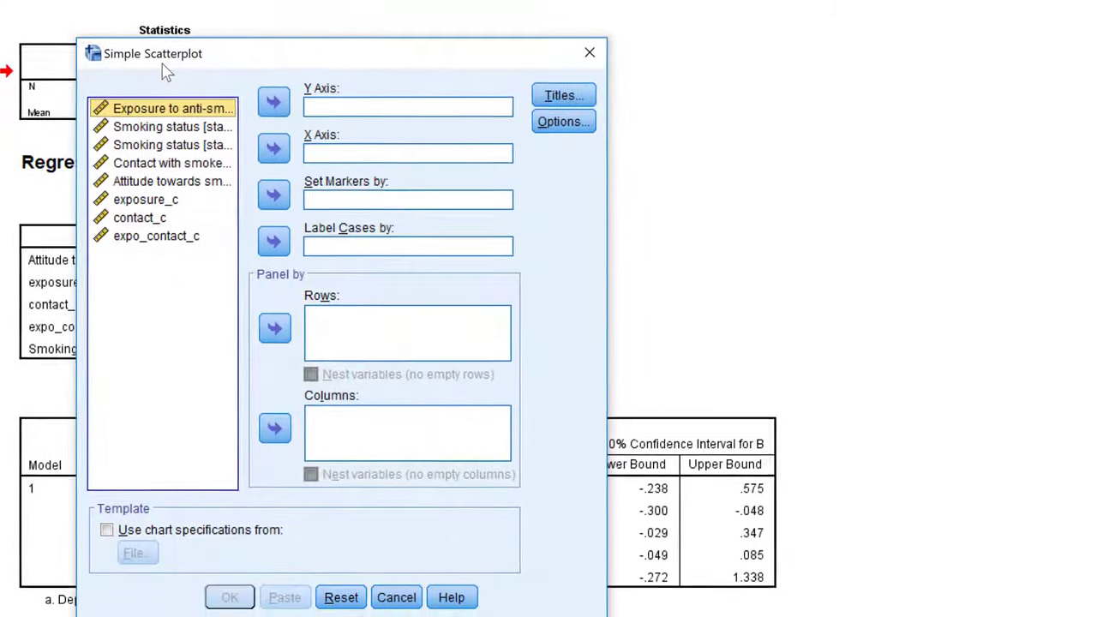
left_click(214, 181)
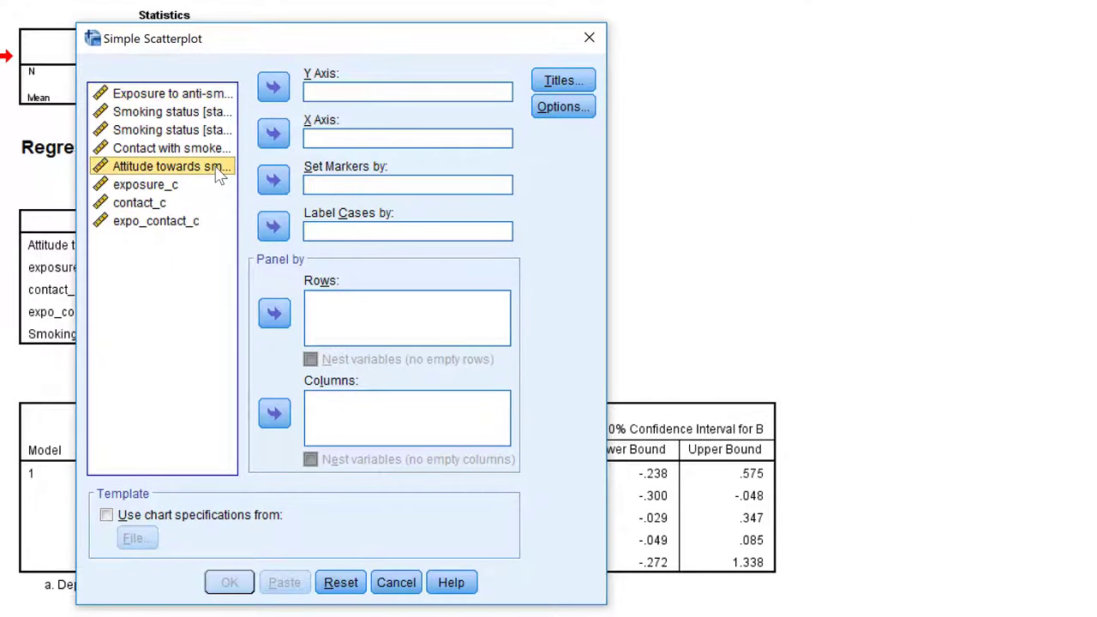
left_click(273, 87)
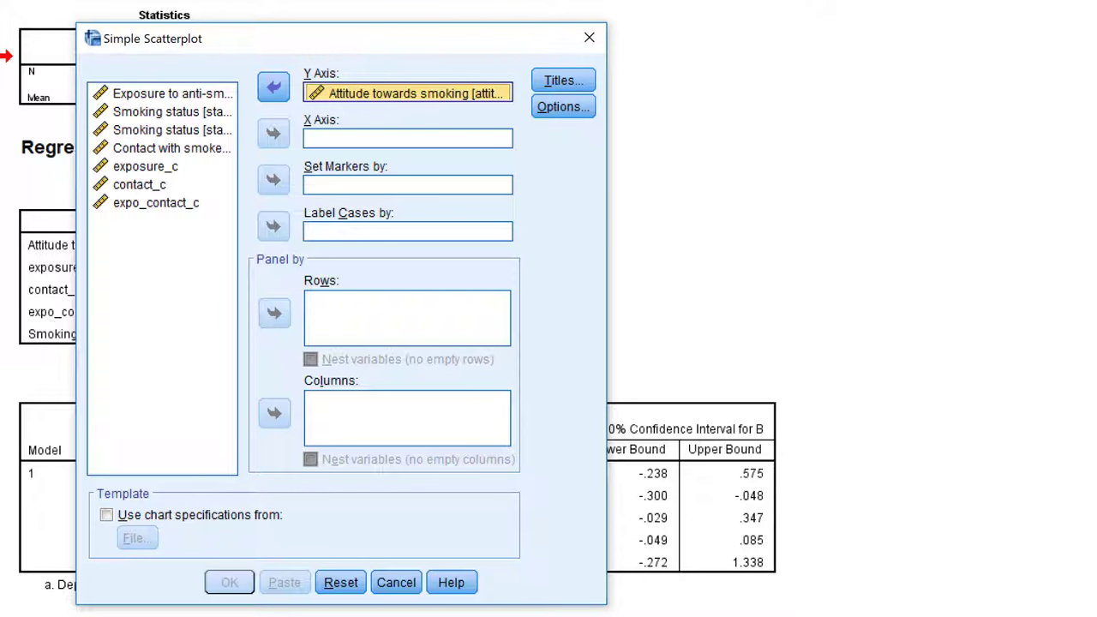
left_click(140, 169)
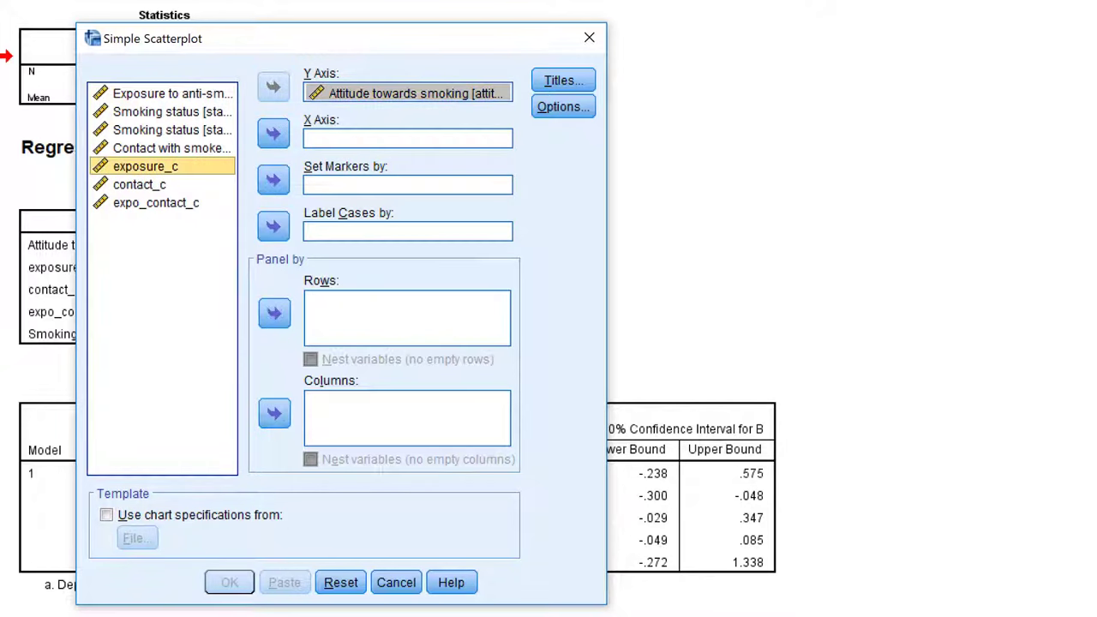
left_click(273, 133)
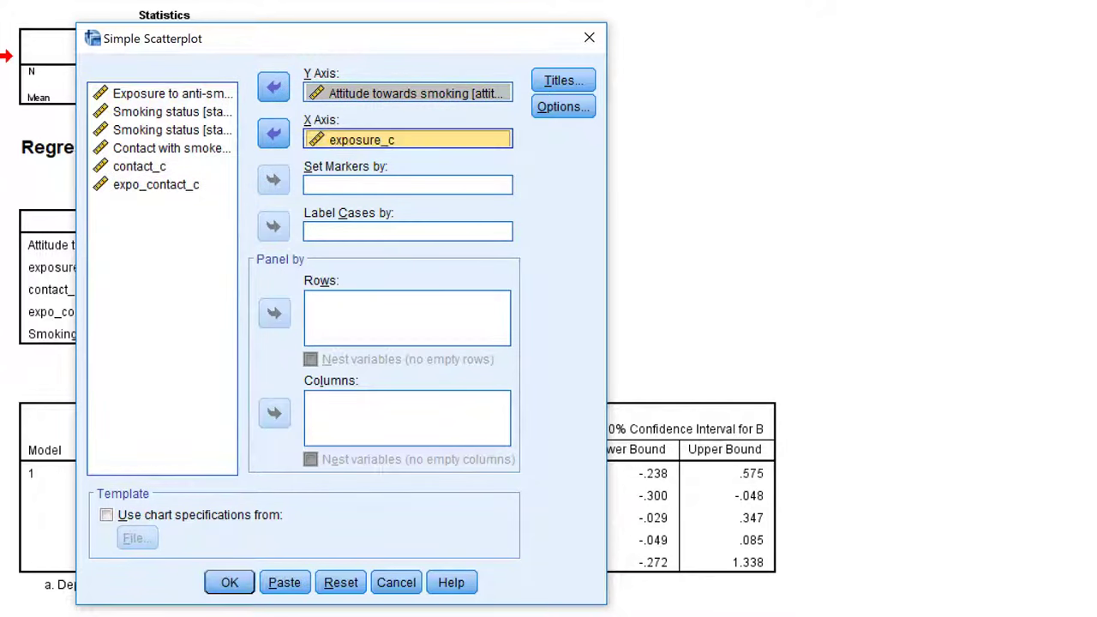
Paste the scatterplot as GRAPH syntax and run that command.
left_click(283, 582)
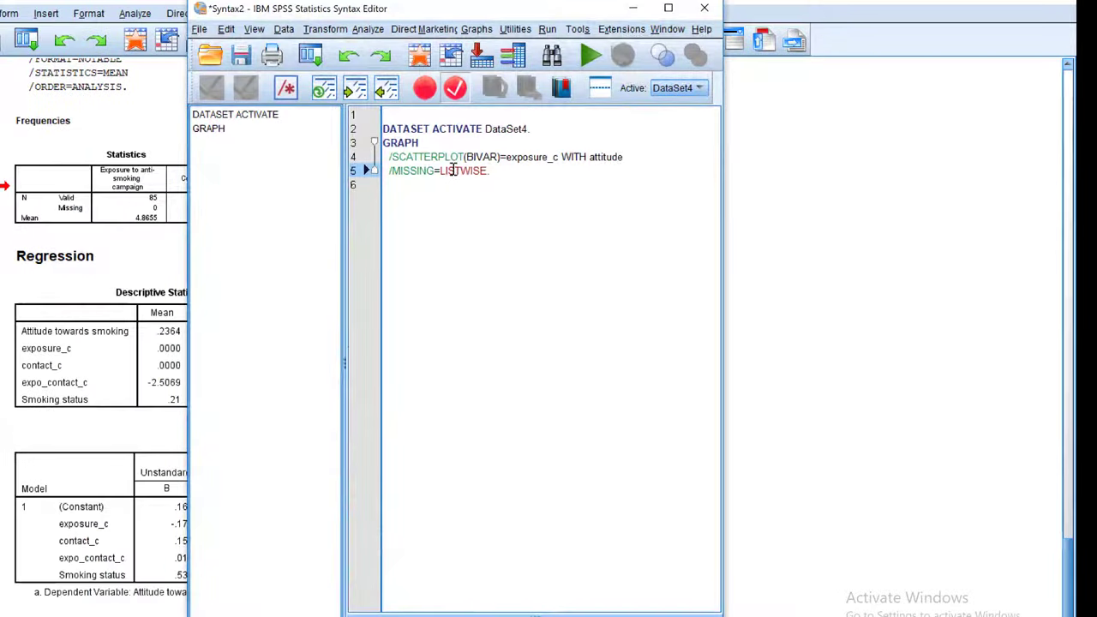
left_click_drag(495, 170, 383, 143)
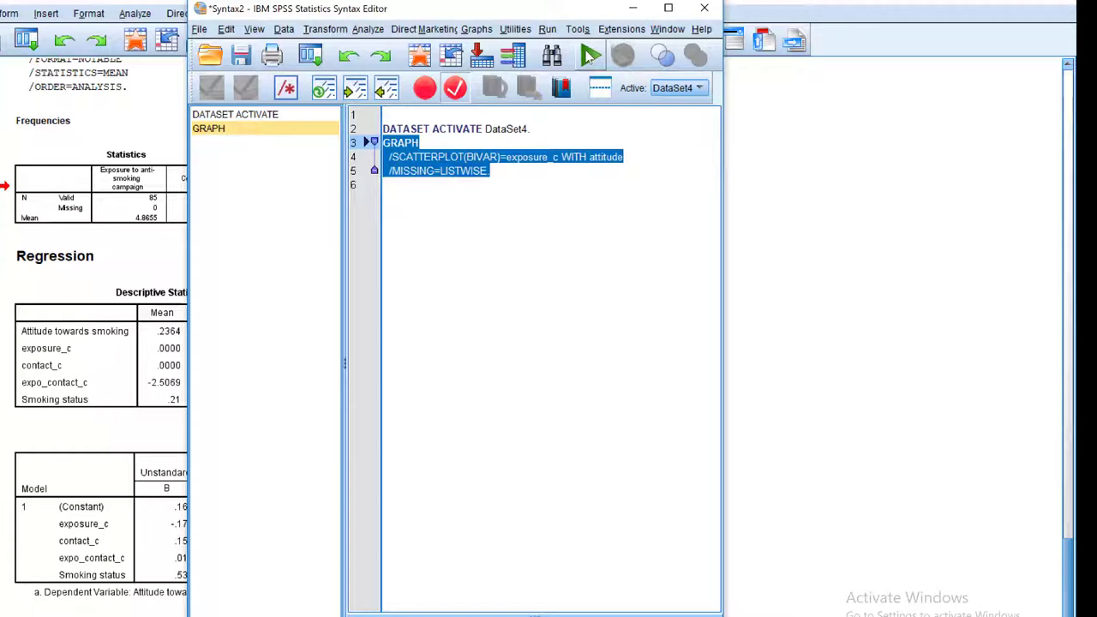
left_click(589, 57)
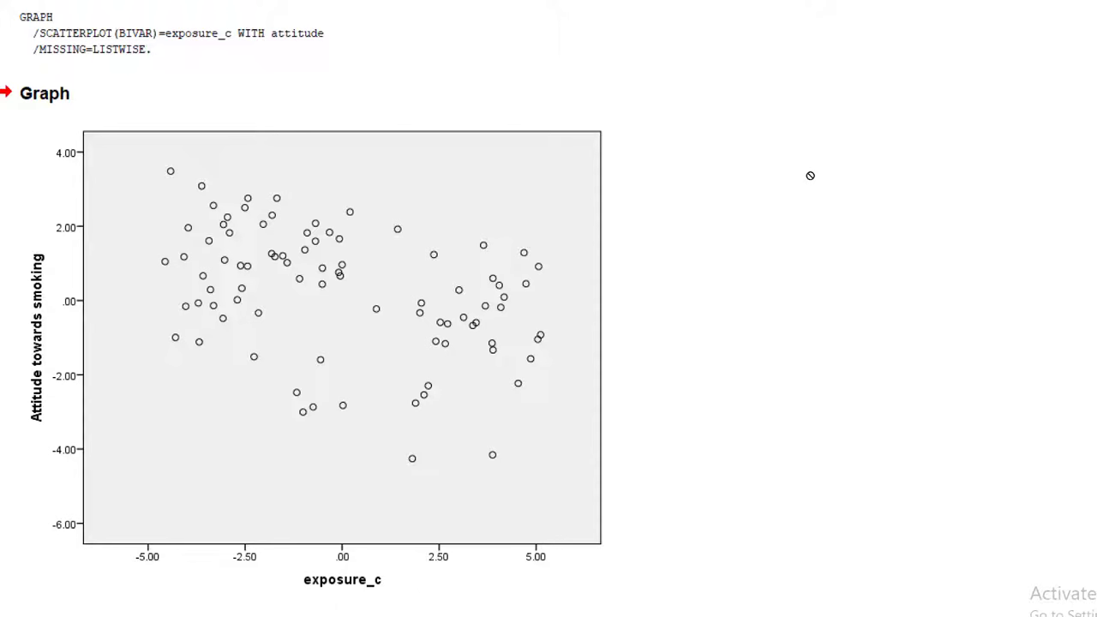
Open the scatterplot in Chart Editor and add a default equation reference line y = 0.8333*x + -1.
left_click(437, 330)
double_click(399, 335)
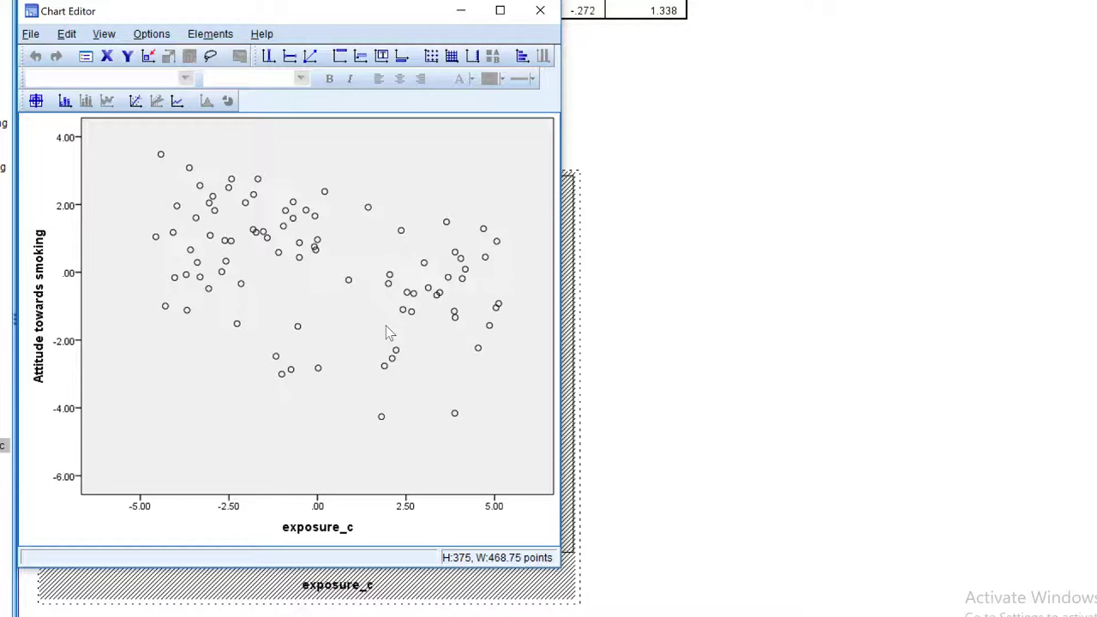
left_click(310, 56)
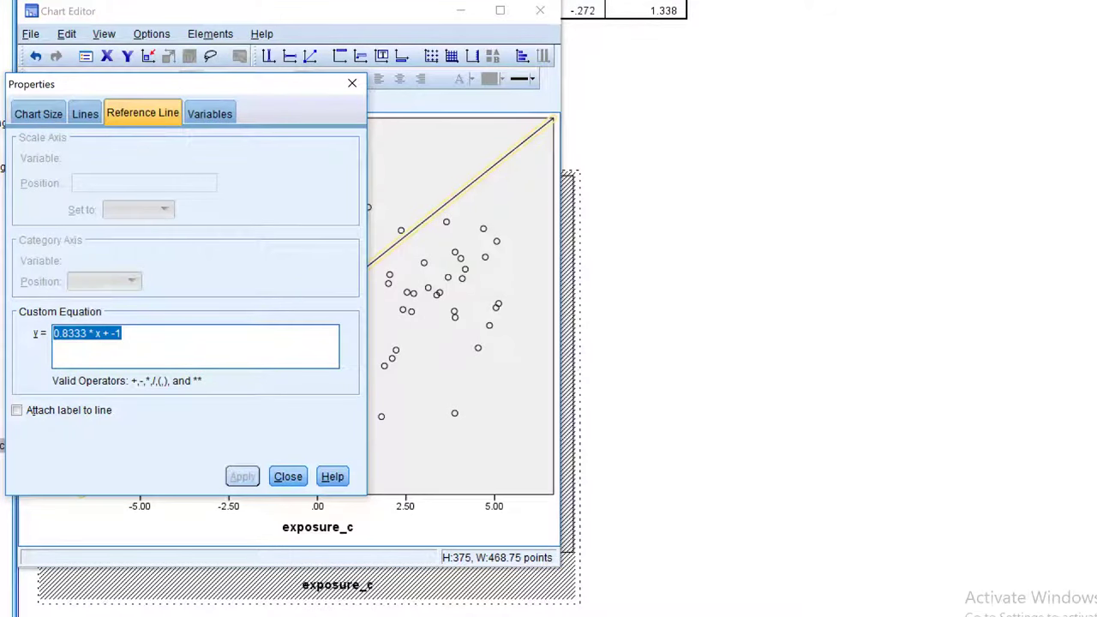
Copy the full regression equation in Notepad and paste a second copy on the last line.
key("alt+Tab")
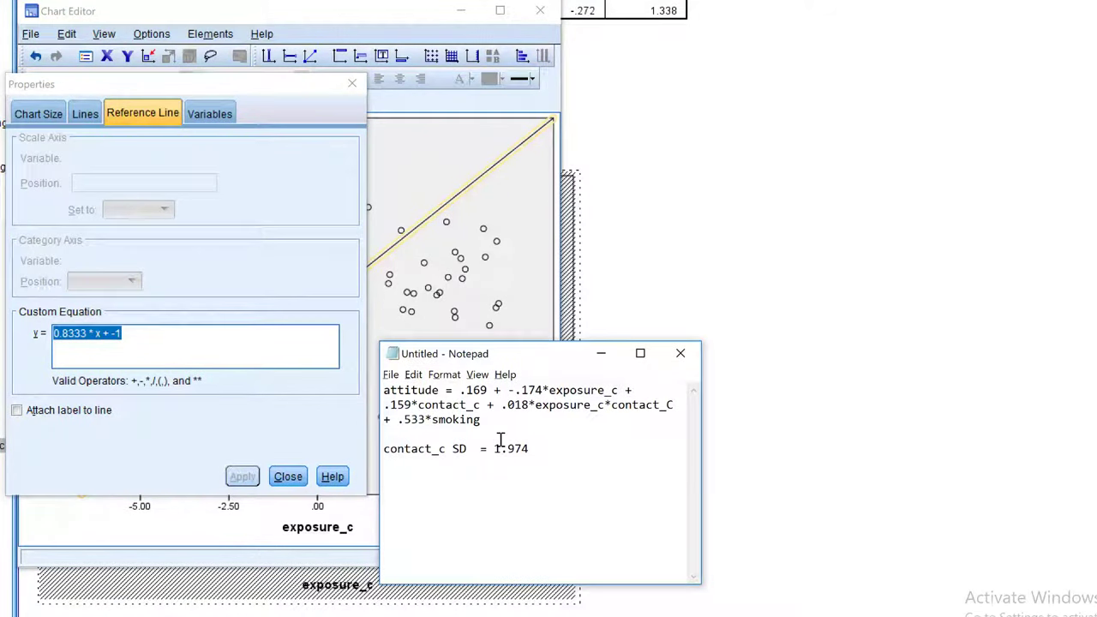
left_click_drag(485, 420, 385, 392)
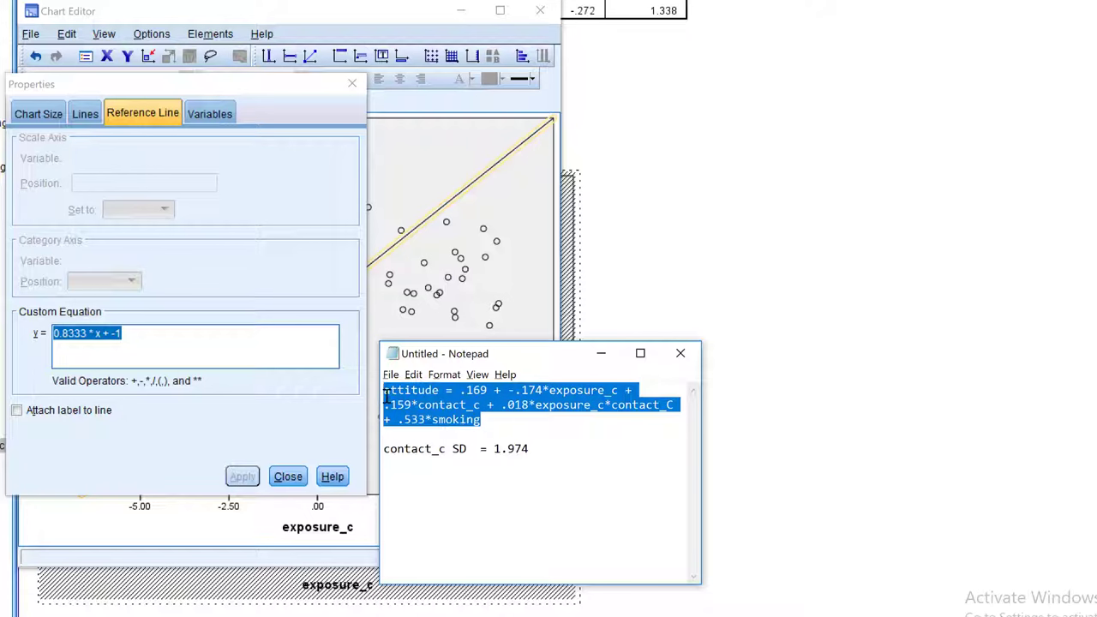
key("ctrl+c")
left_click(447, 497)
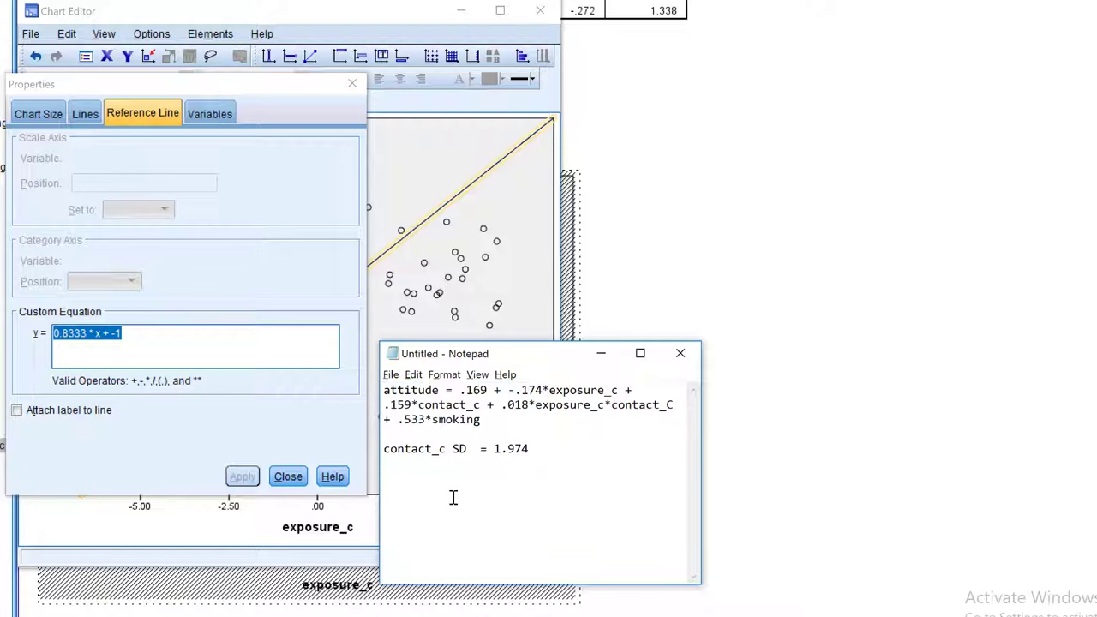
key("ctrl+v")
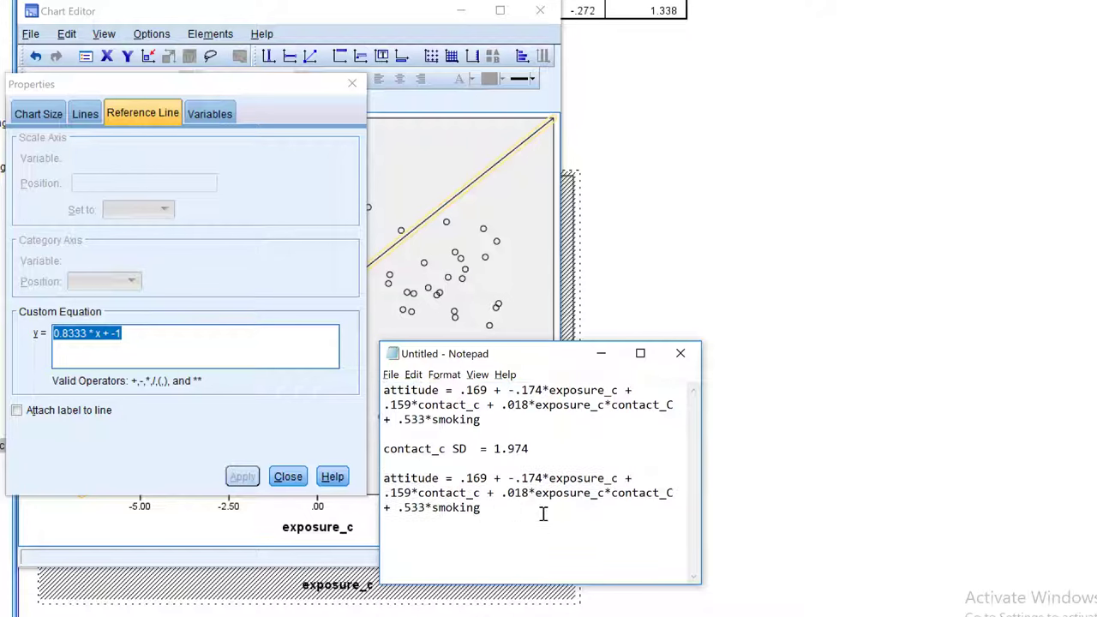
In the copy, replace contact_c, contact_C and smoking with 0.
left_click(481, 494)
key("shift+Home")
key("Right")
key("shift+Right")
key("shift+Left")
key("shift+Left")
key("shift+Left")
key("shift+Left")
key("shift+Left")
key("shift+Left")
key("shift+Left")
key("shift+Left")
key("shift+Left")
key("shift+Left")
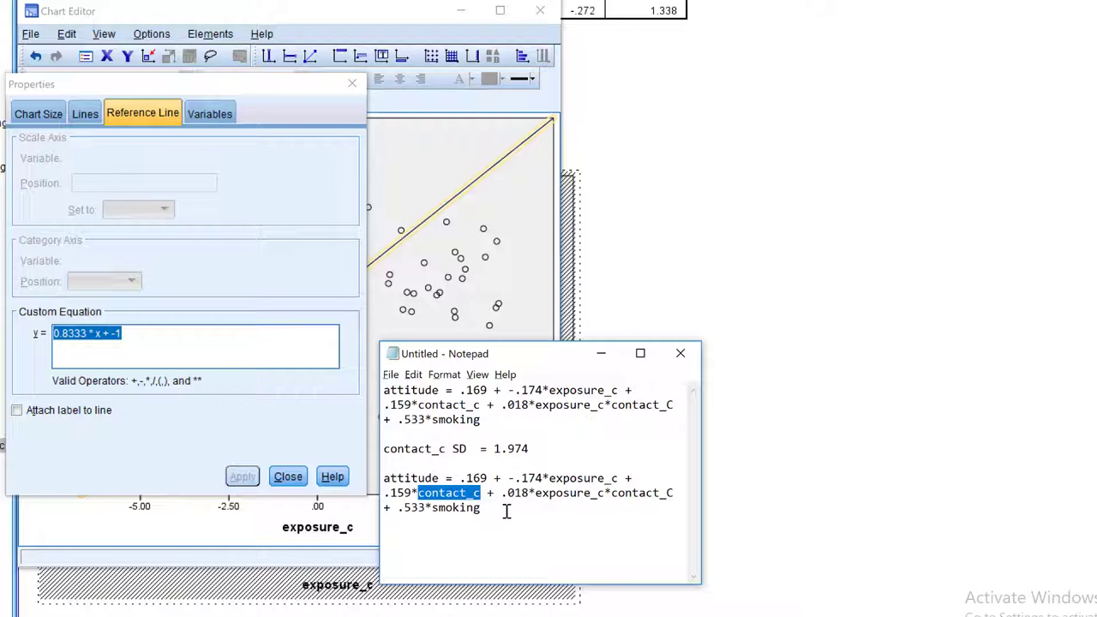
type("0")
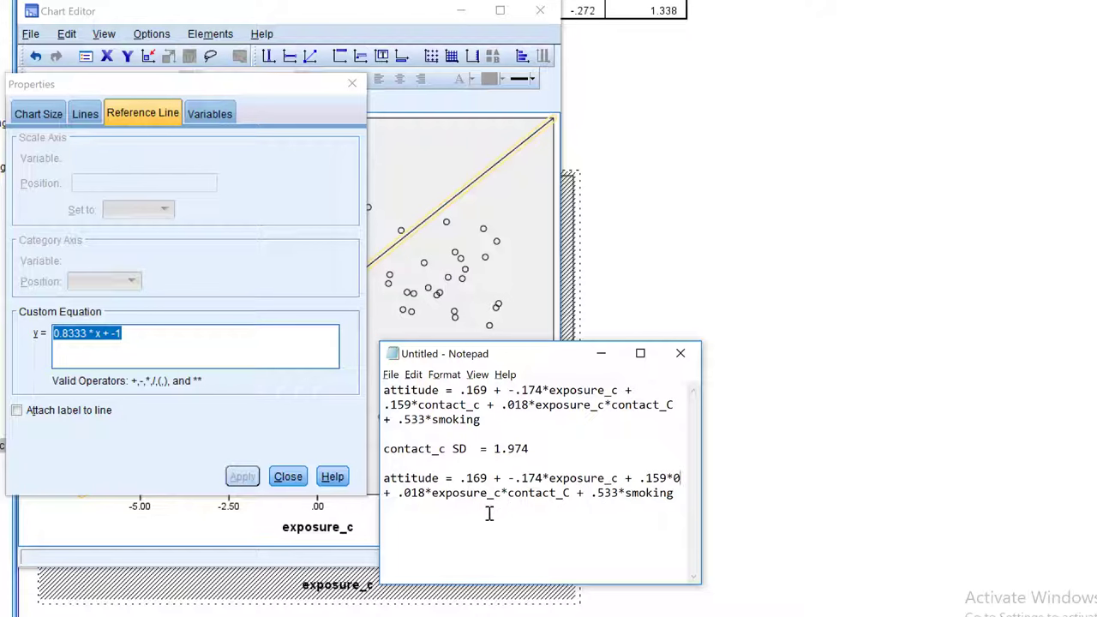
double_click(571, 494)
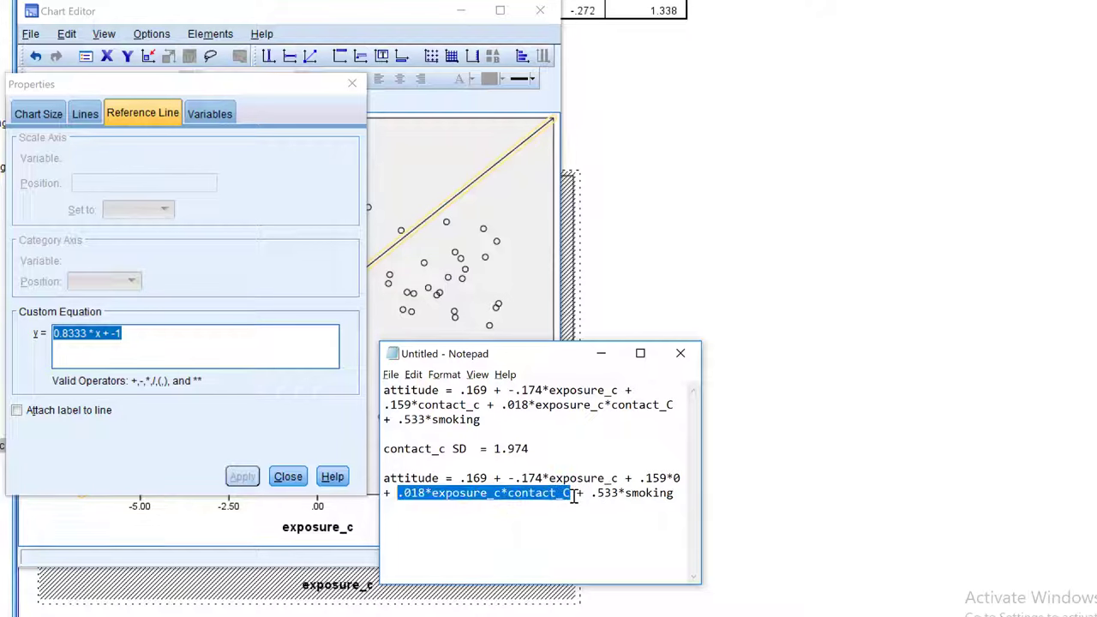
left_click_drag(570, 494, 573, 497)
key("shift+Left")
key("shift+Left")
key("shift+Left")
key("shift+Left")
key("shift+Left")
key("shift+Left")
key("shift+Left")
key("shift+Left")
key("shift+Left")
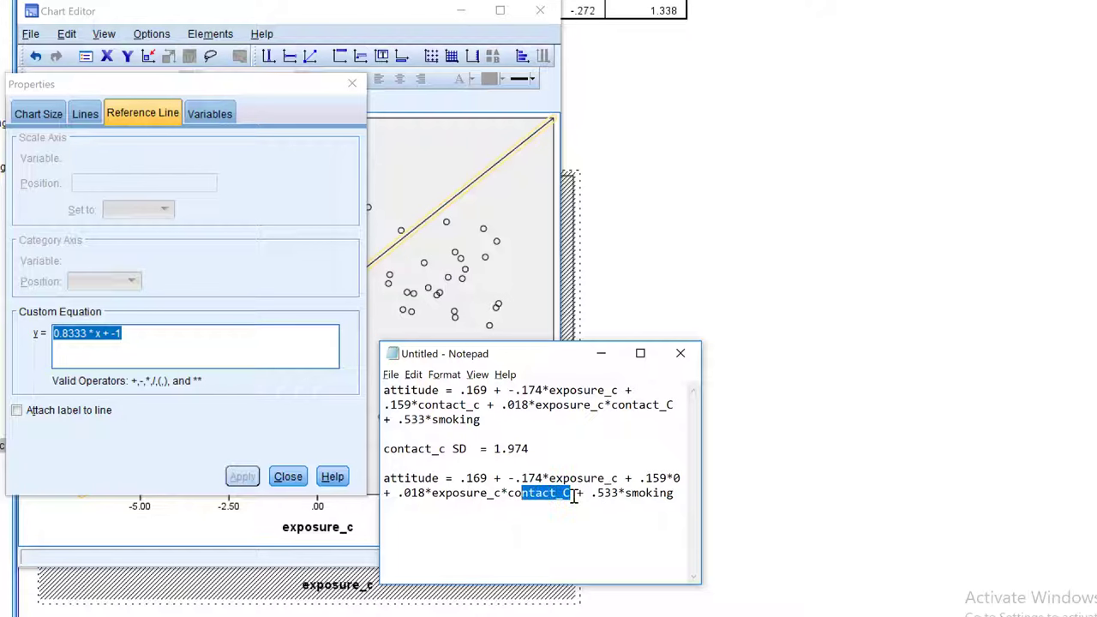
key("shift+Left")
type("0")
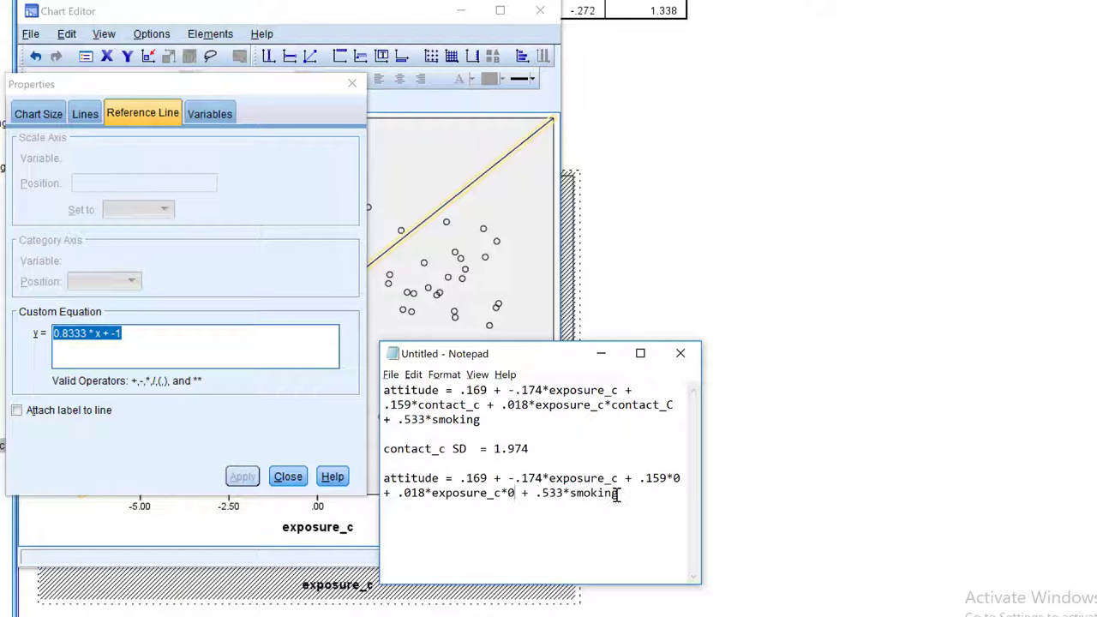
left_click_drag(616, 495, 571, 495)
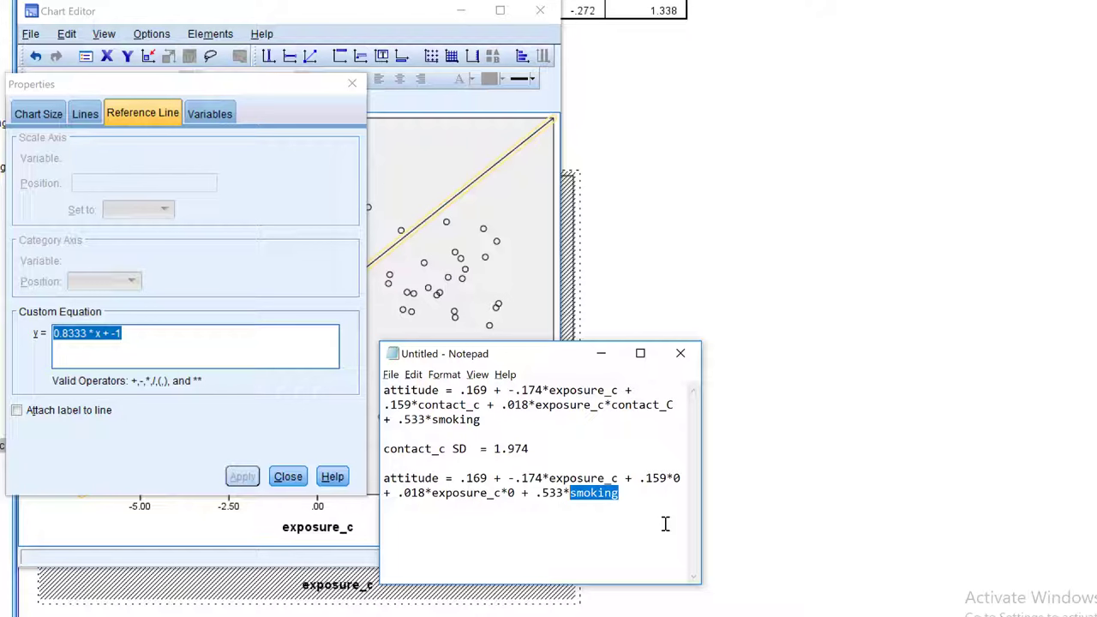
type("0")
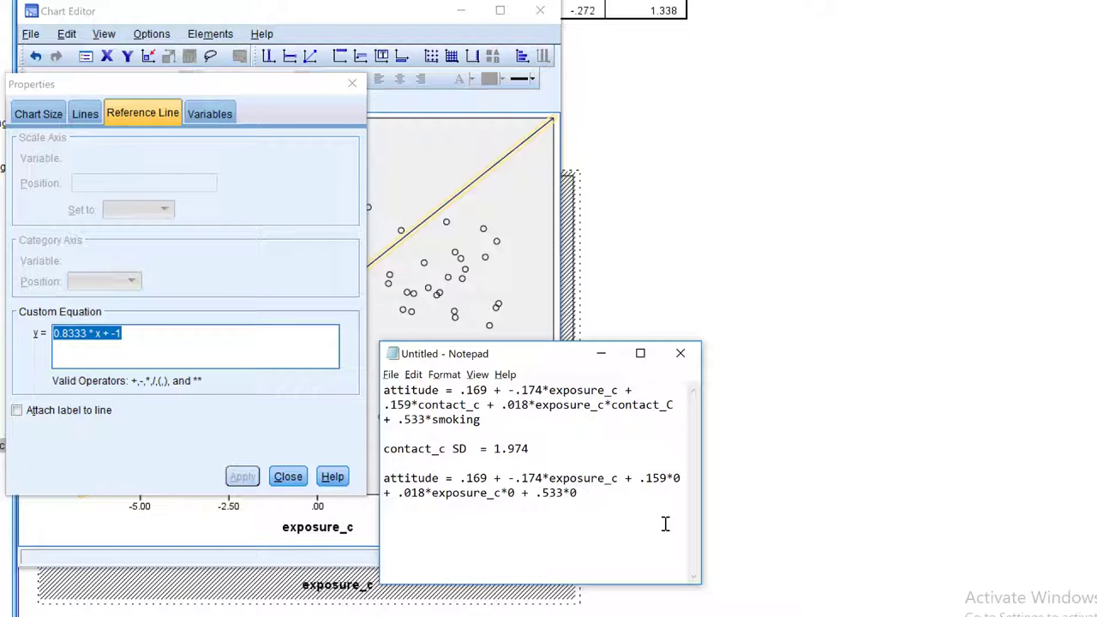
Delete the zero terms, leaving .169 + -.174*exposure_c selected.
left_click_drag(653, 495, 619, 479)
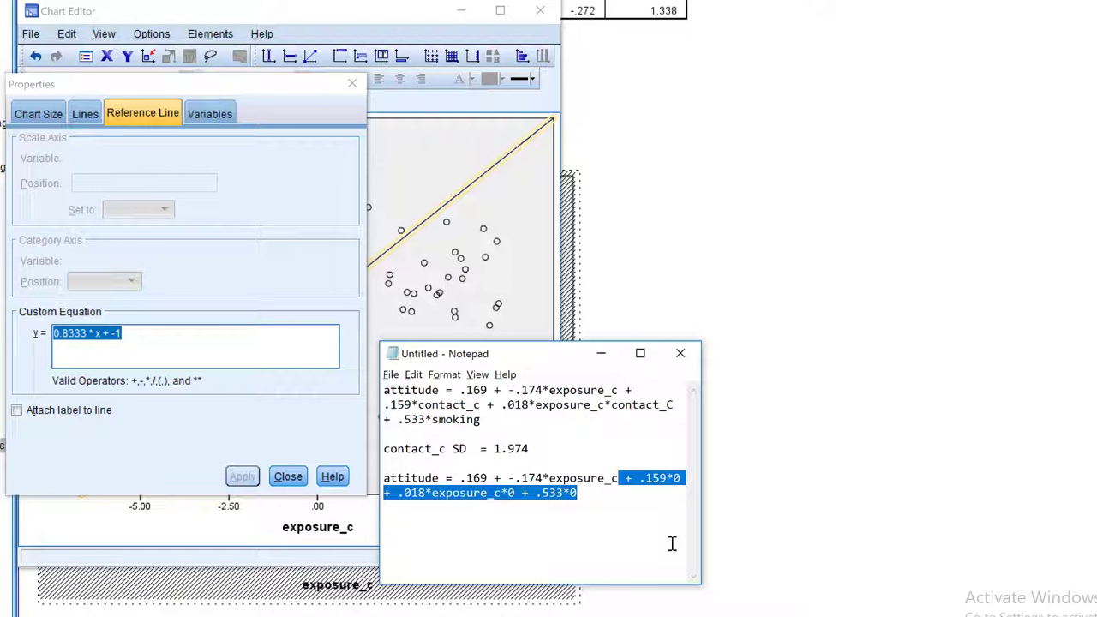
key("BackSpace")
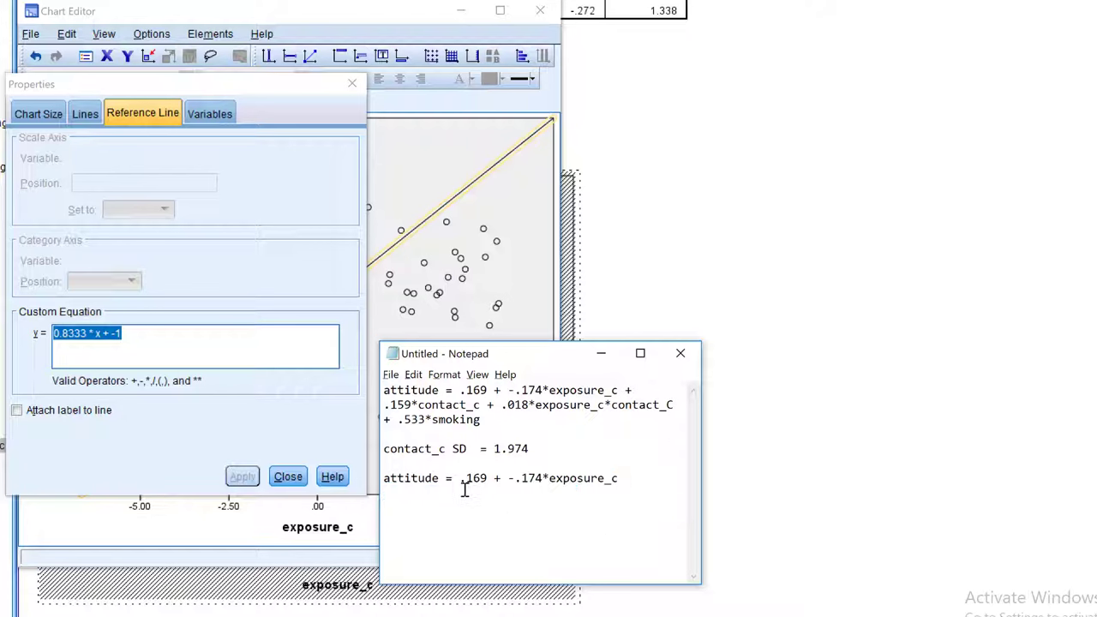
left_click_drag(461, 478, 508, 515)
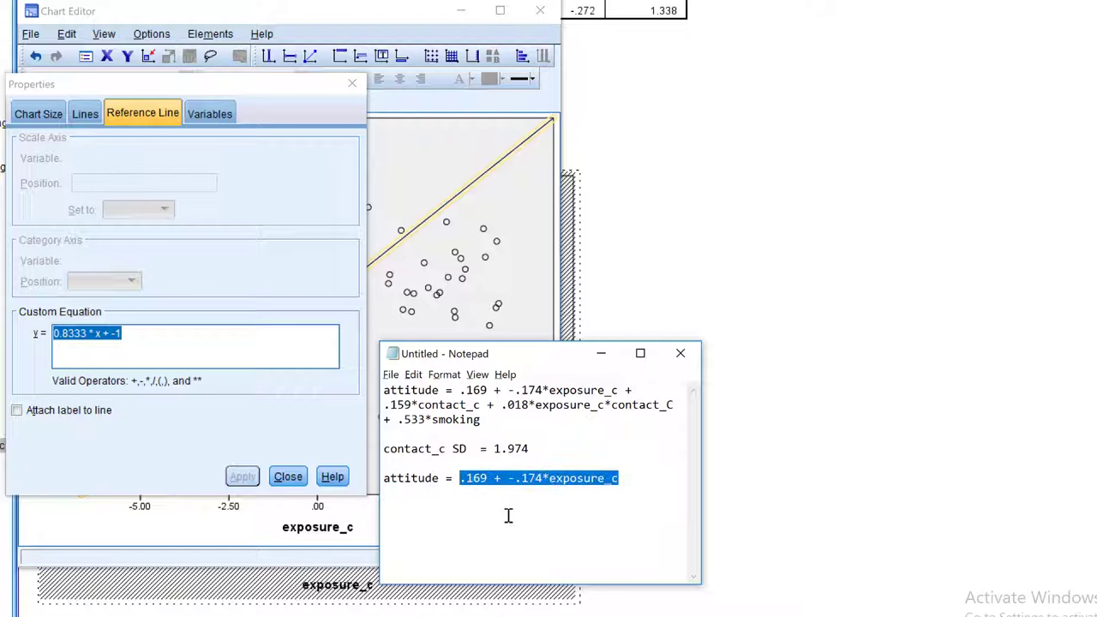
Change the reference line's custom equation to .169 + -.174*x and apply it.
left_click(142, 338)
left_click_drag(143, 337, 36, 349)
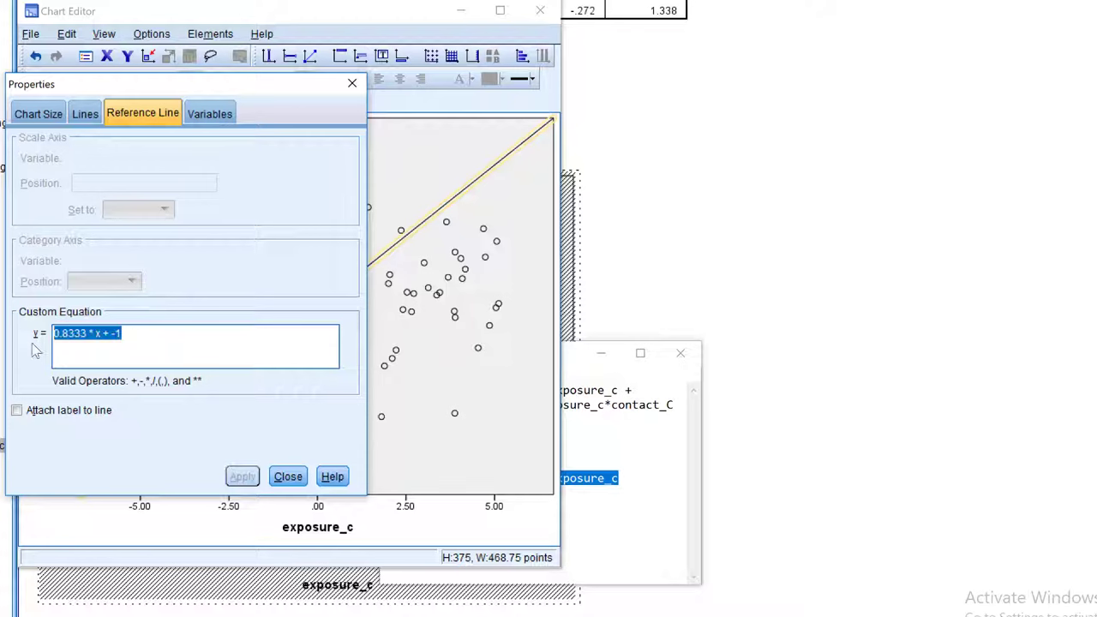
key("ctrl+v")
left_click_drag(216, 355, 115, 333)
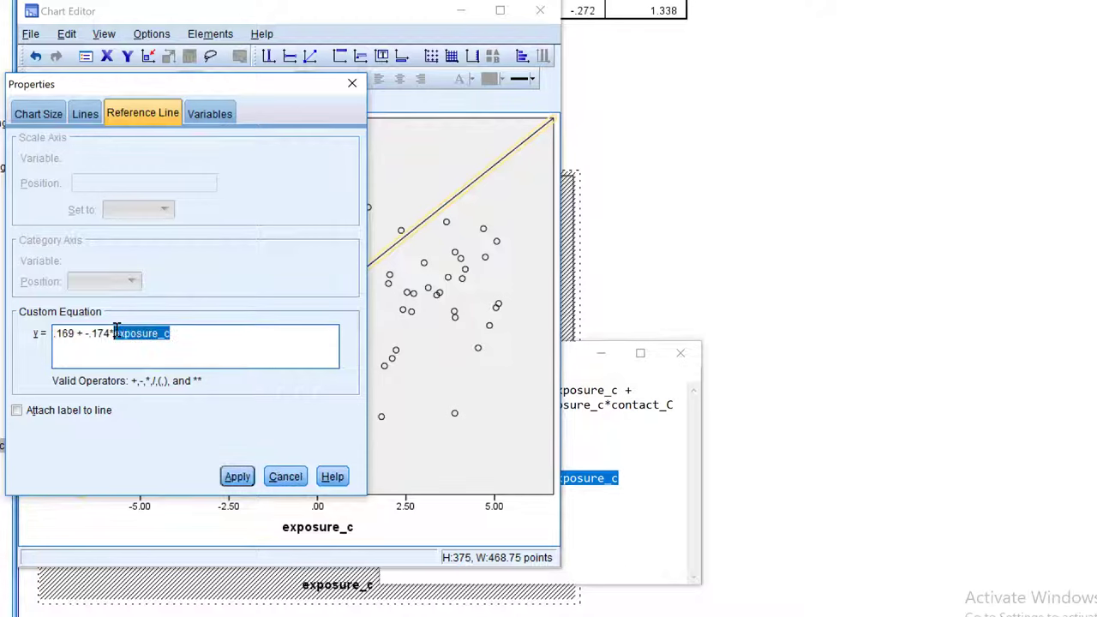
key("BackSpace")
type("x")
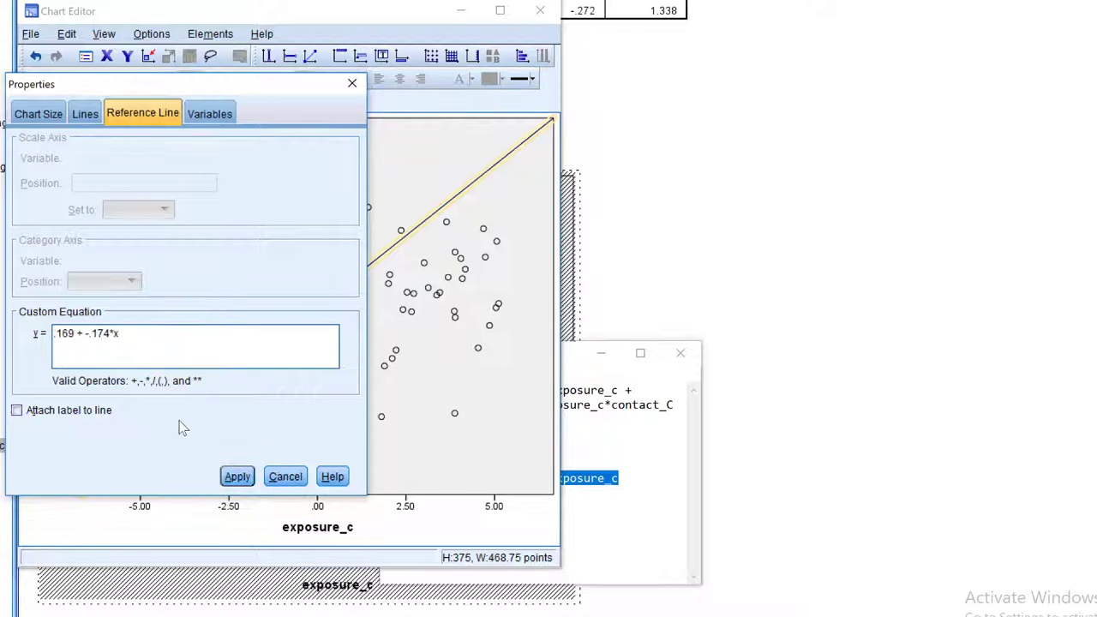
left_click(238, 476)
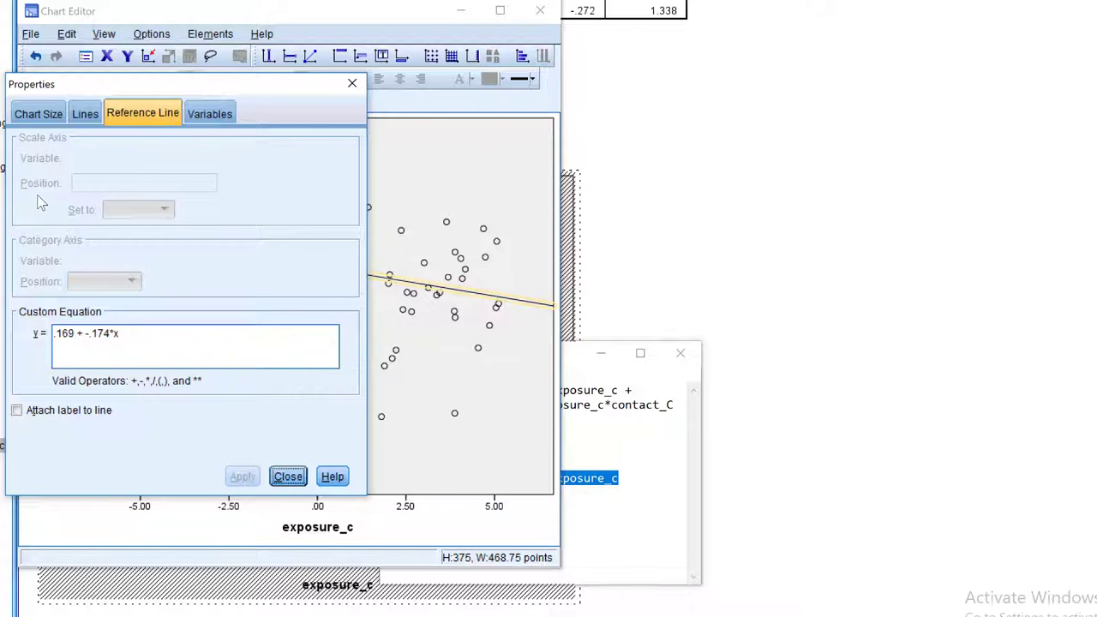
Colour the reference line blue on the Lines settings.
left_click(82, 114)
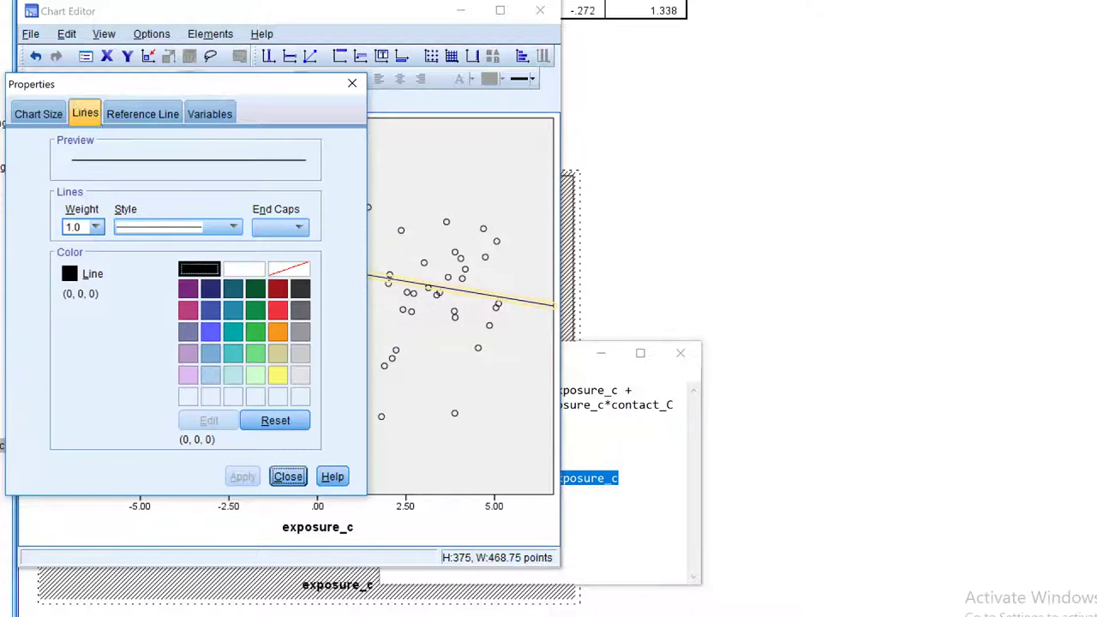
left_click(210, 331)
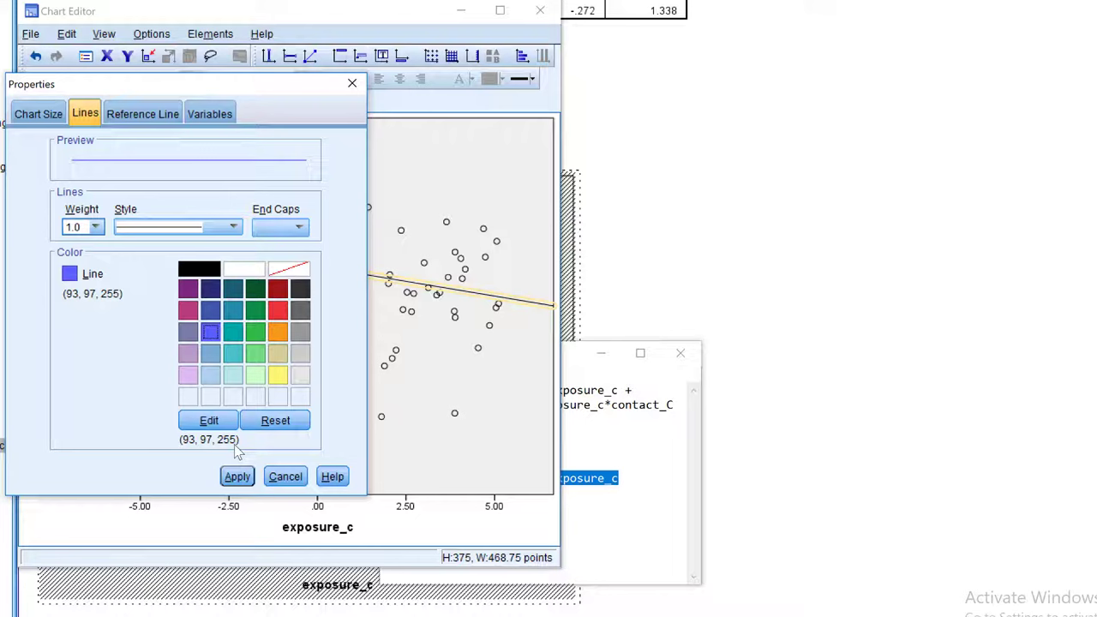
left_click(237, 476)
left_click(289, 476)
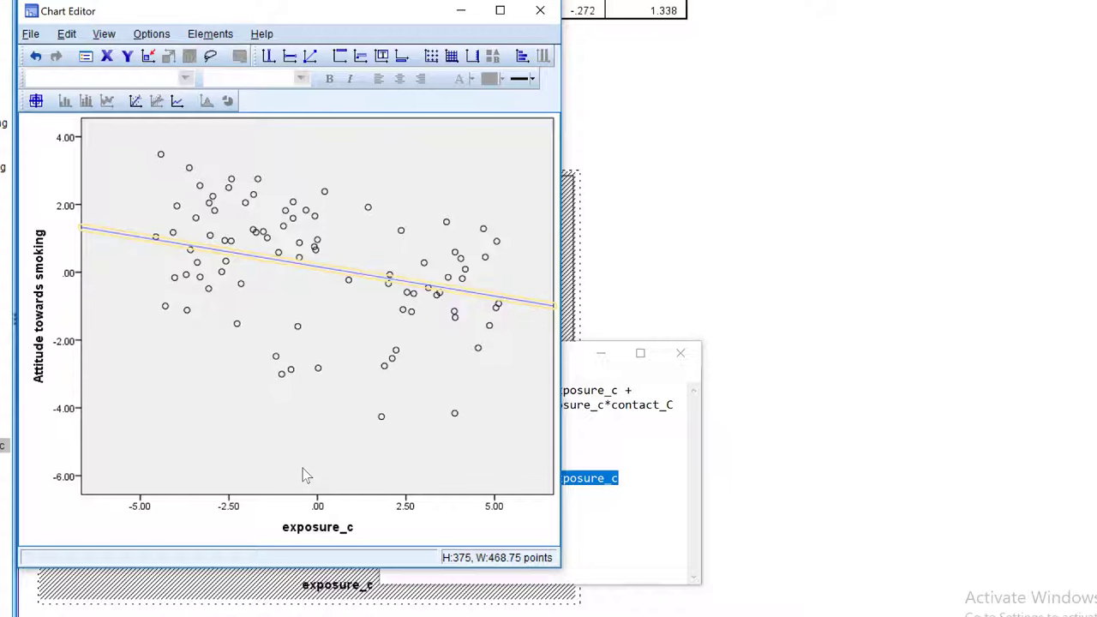
Insert a text box in the chart and replace its placeholder with 'Mean contact'.
left_click(383, 57)
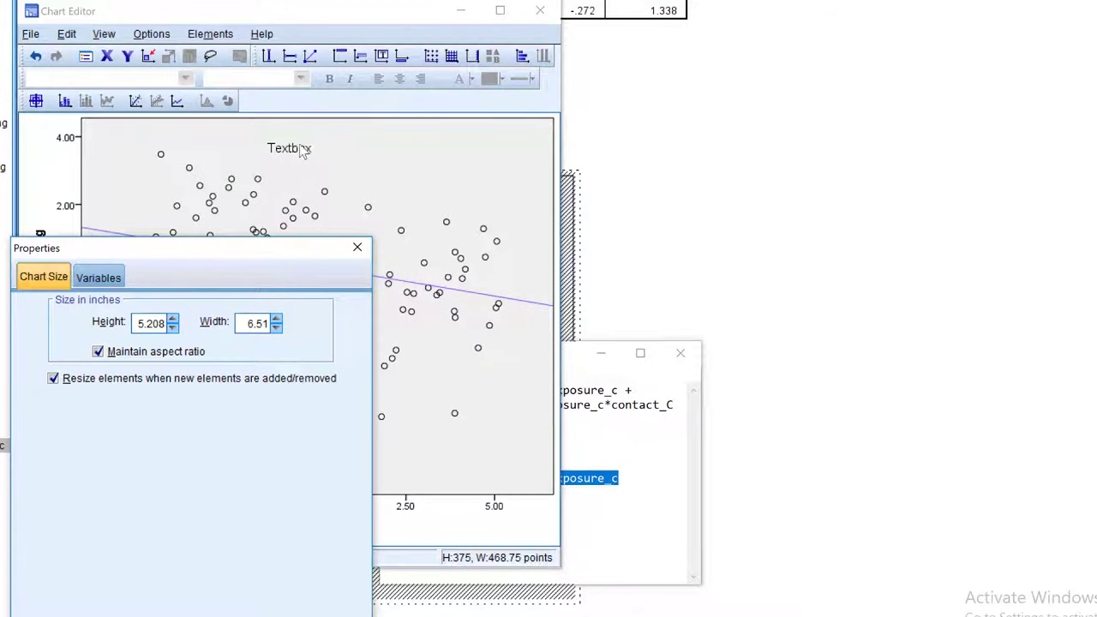
left_click(302, 157)
left_click(305, 153)
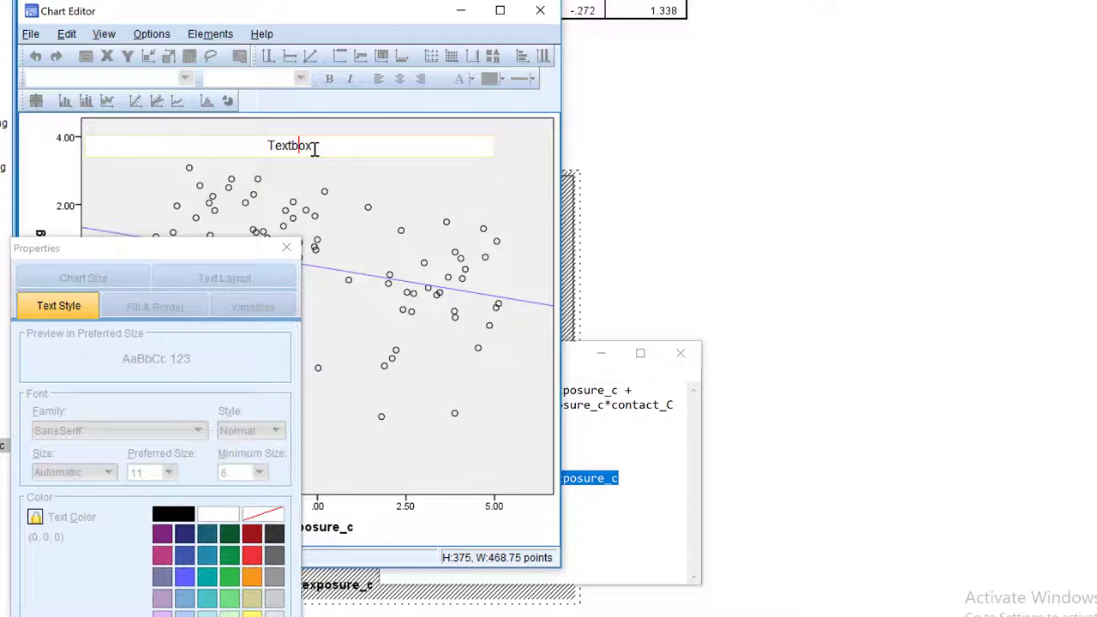
double_click(288, 145)
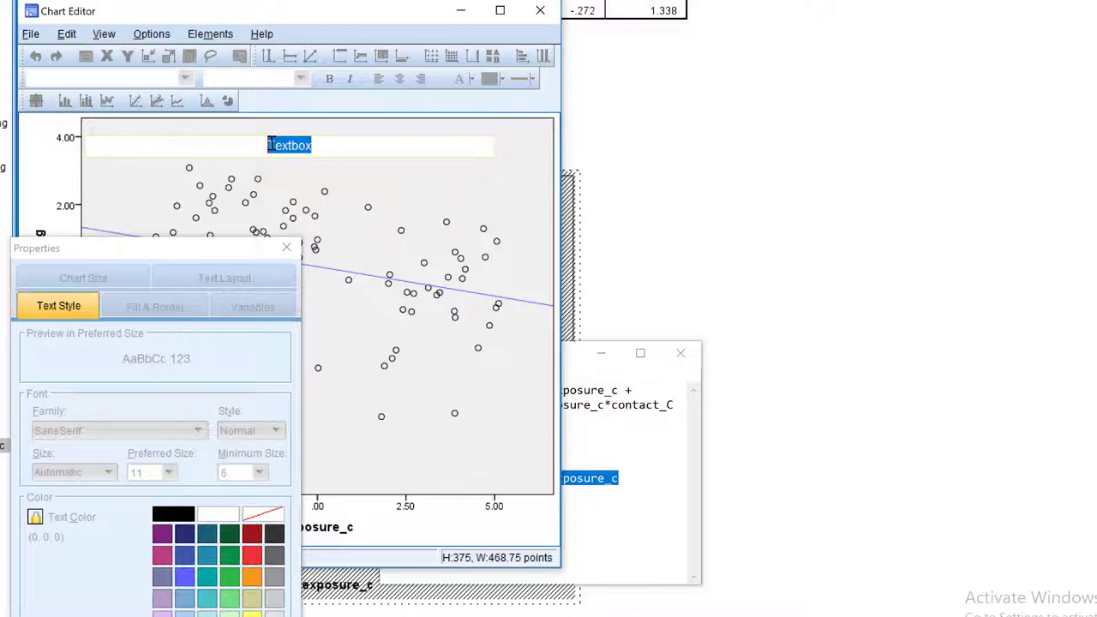
type("Mea")
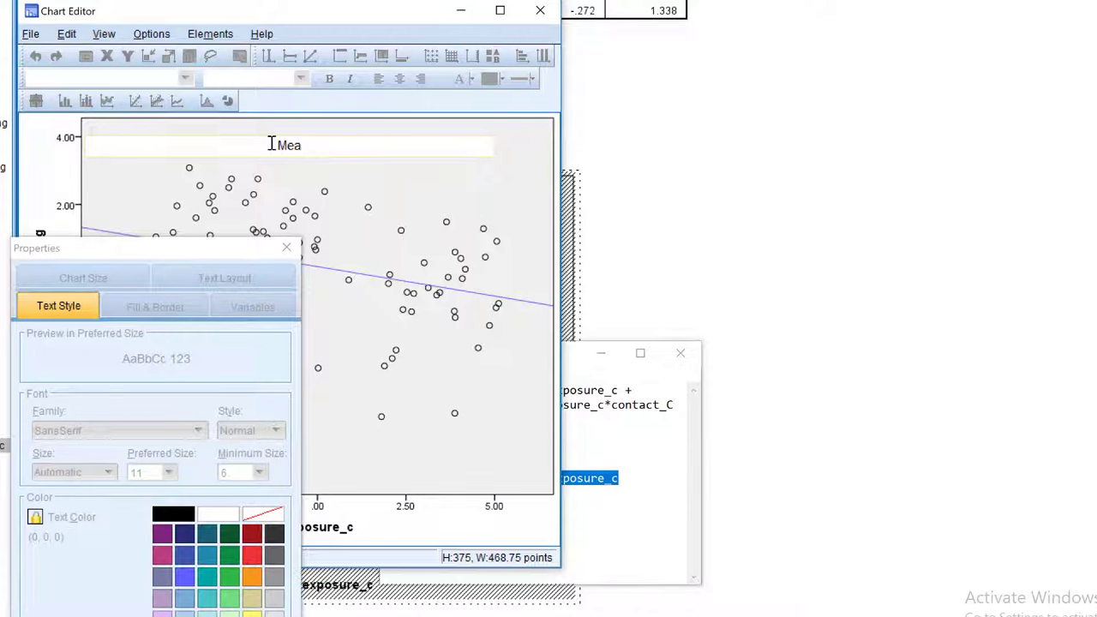
type("n contact")
Set the Mean contact label's text to size 9 and blue.
left_click(110, 325)
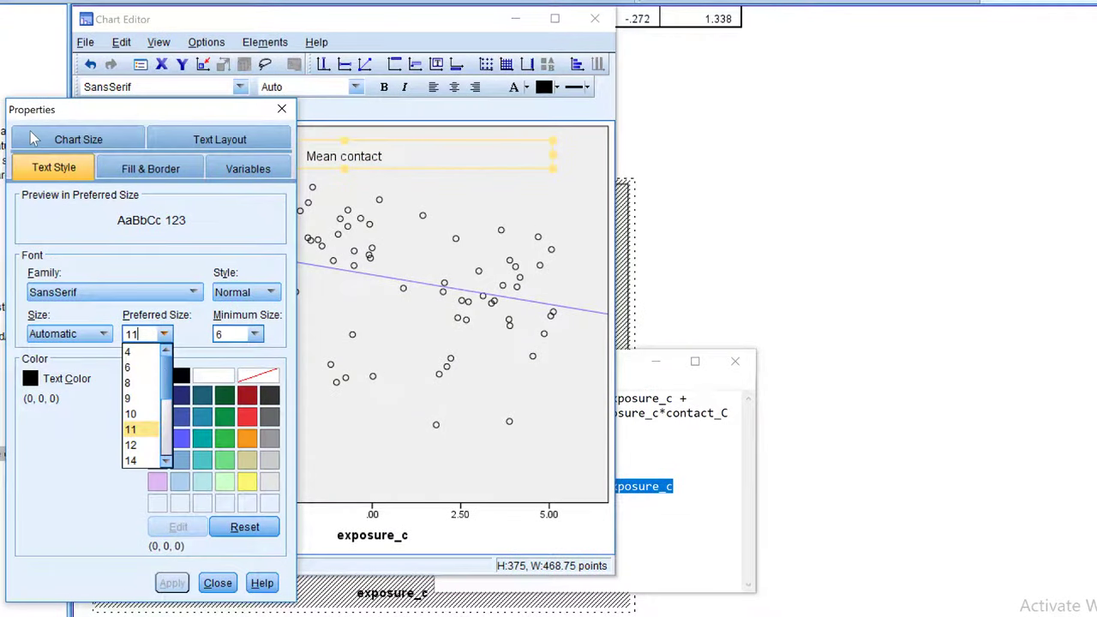
left_click(151, 399)
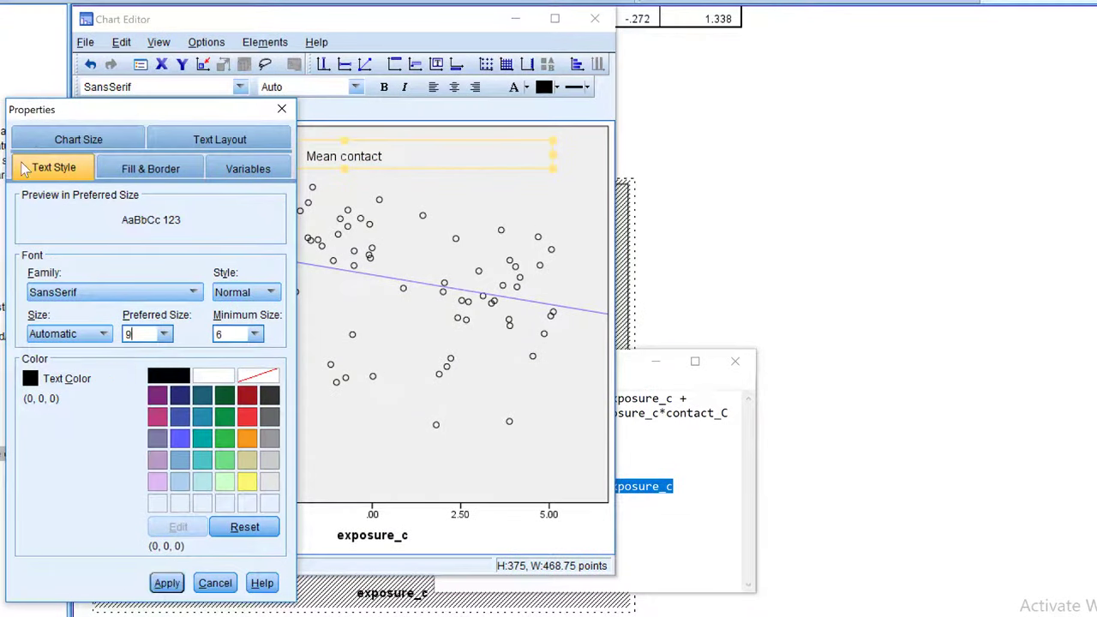
left_click(180, 438)
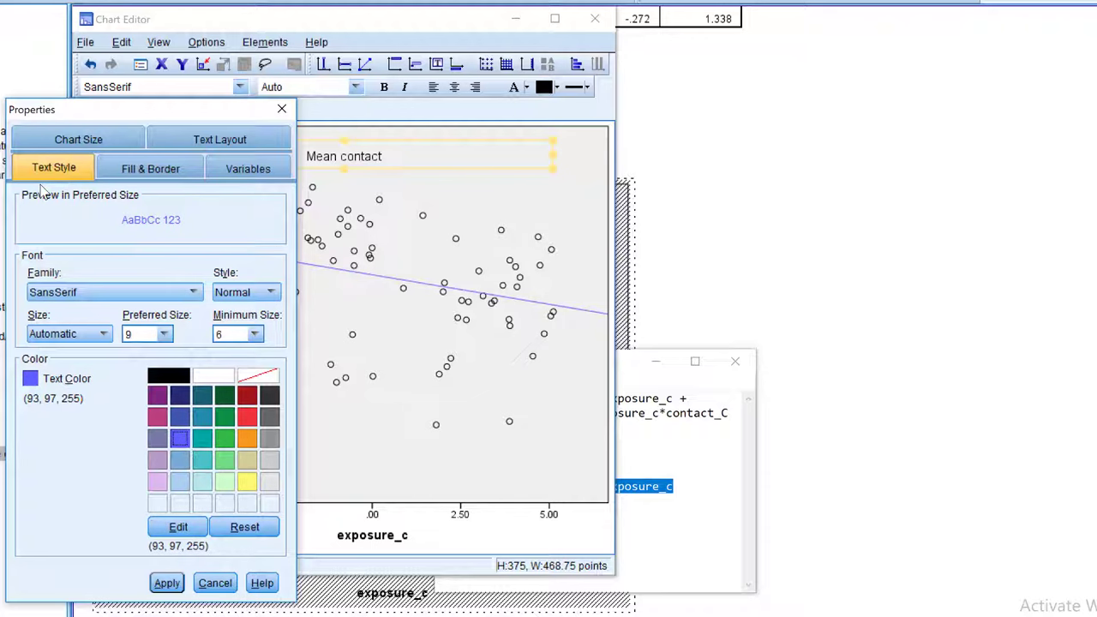
left_click(167, 583)
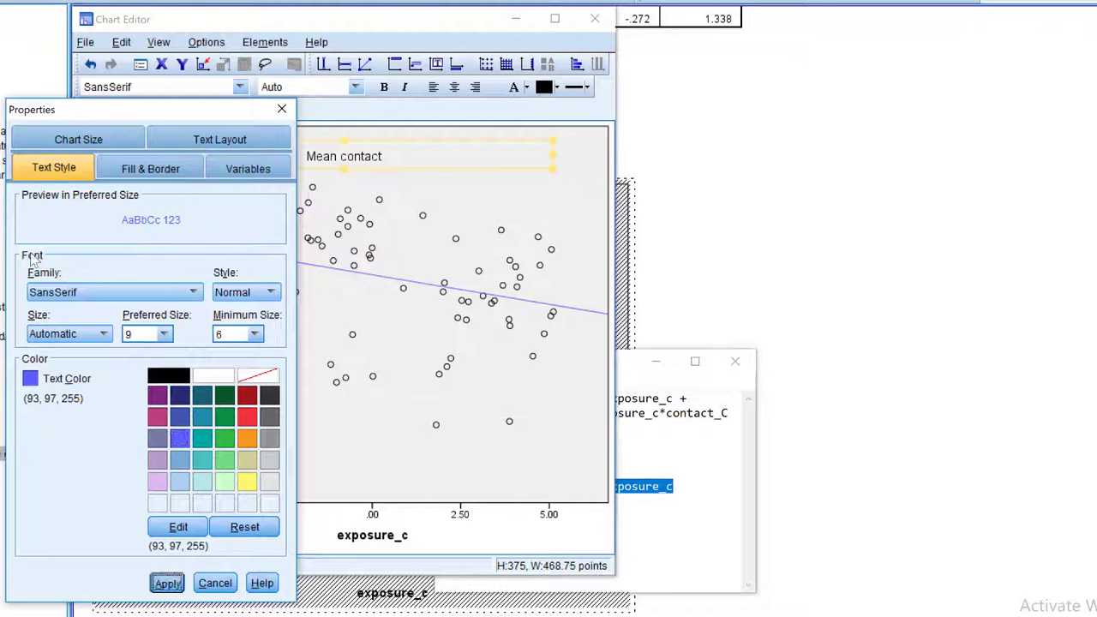
left_click(215, 583)
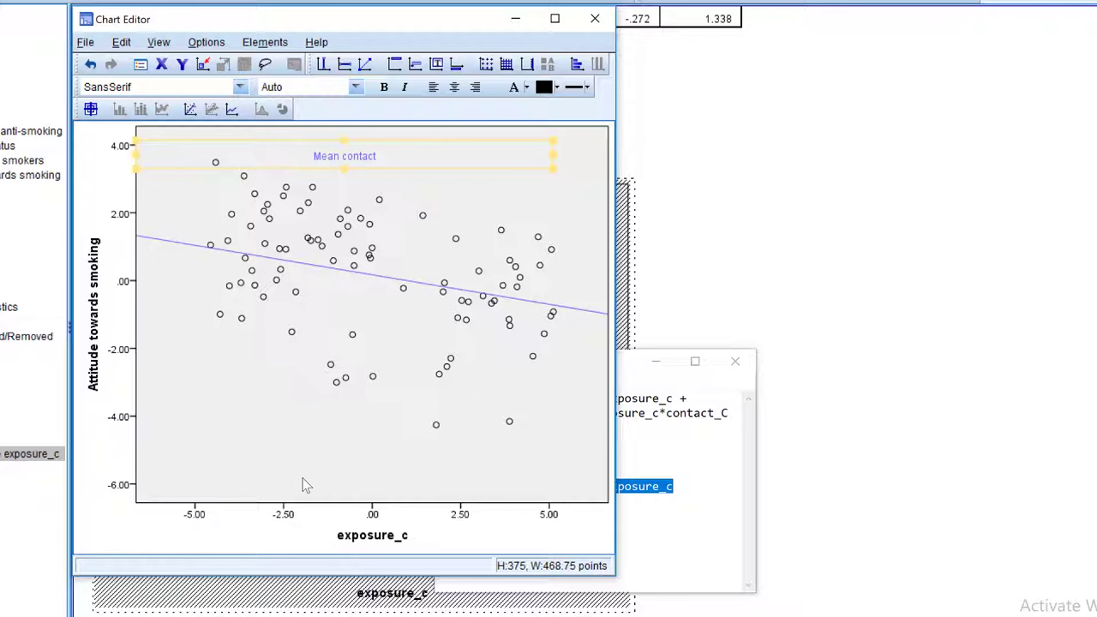
Shrink the Mean contact text box and position it by the blue line's right end.
left_click_drag(145, 162, 554, 305)
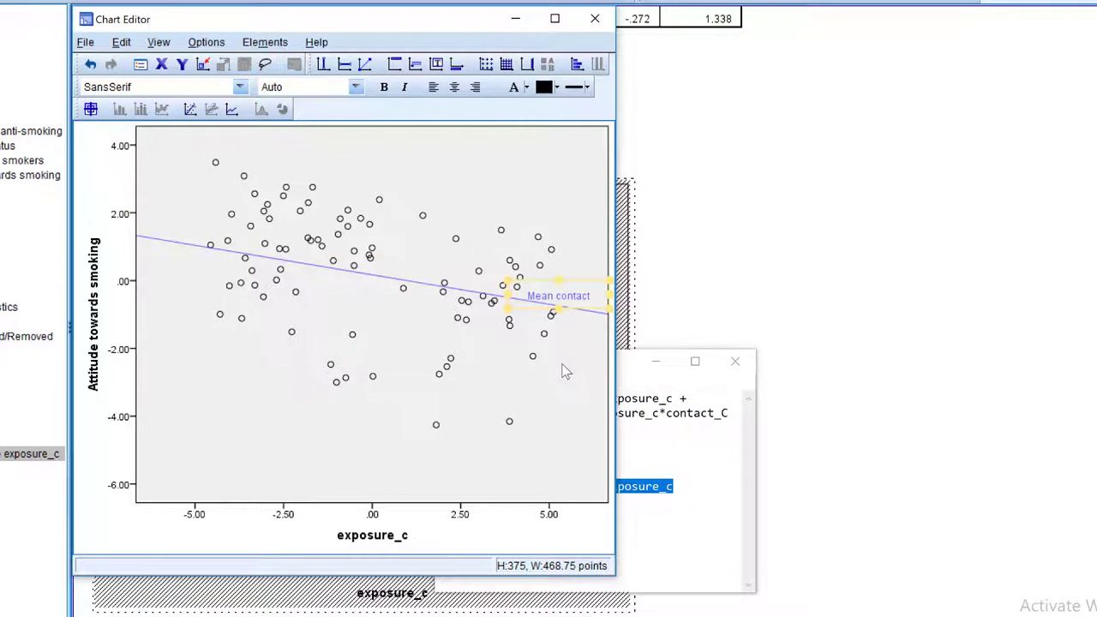
left_click(232, 152)
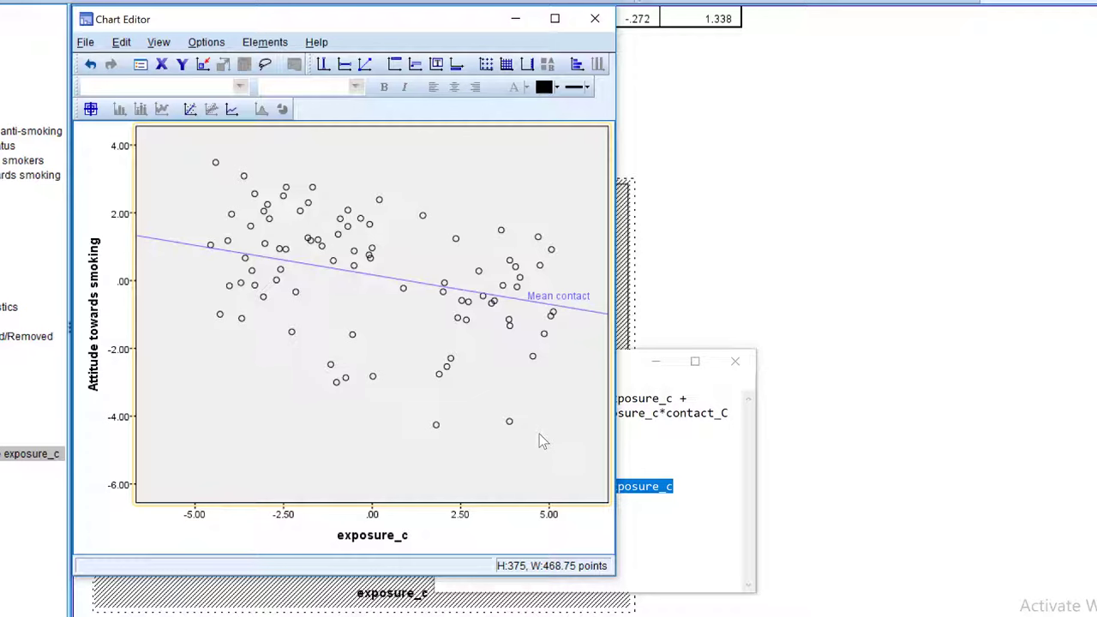
Paste another copy of the full regression equation below the simplified one in Notepad.
left_click(707, 512)
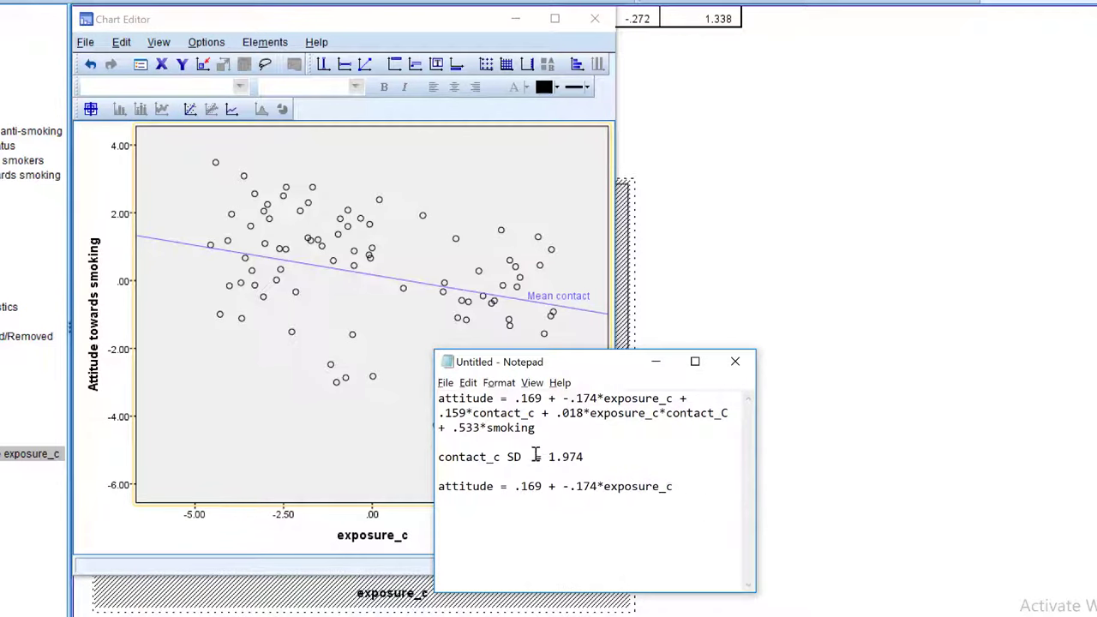
left_click_drag(536, 428, 437, 400)
key("ctrl+c")
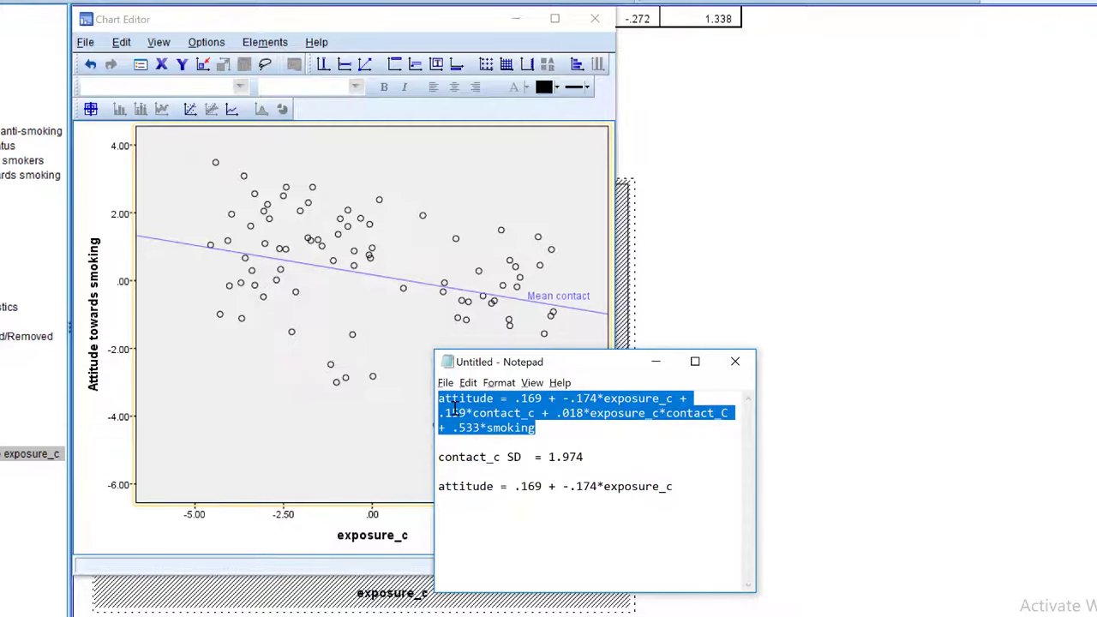
left_click(694, 500)
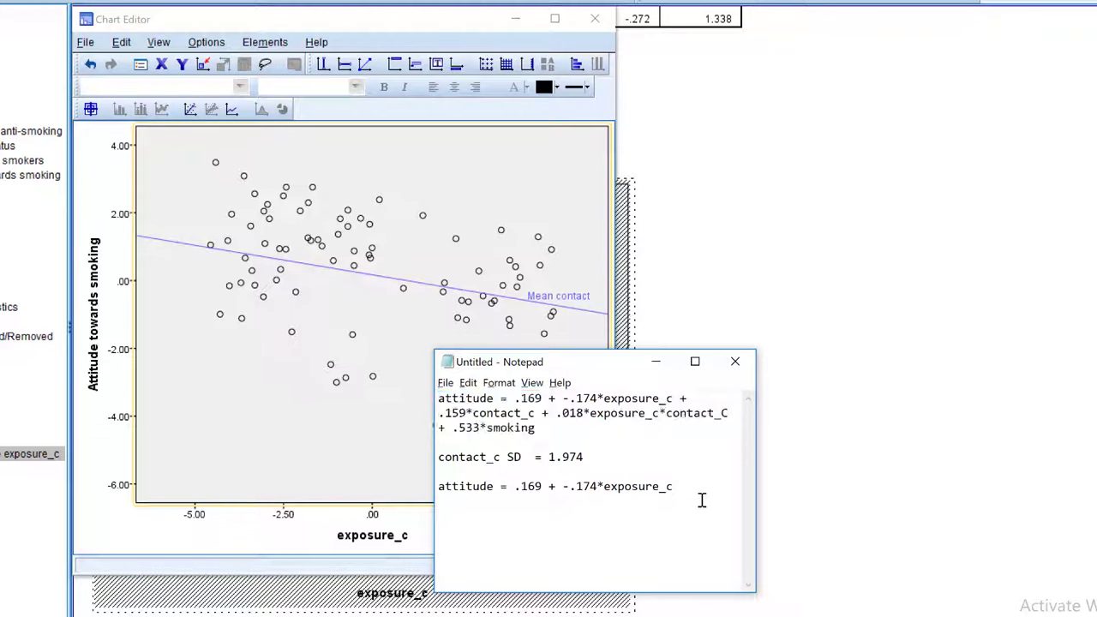
key("ctrl+v")
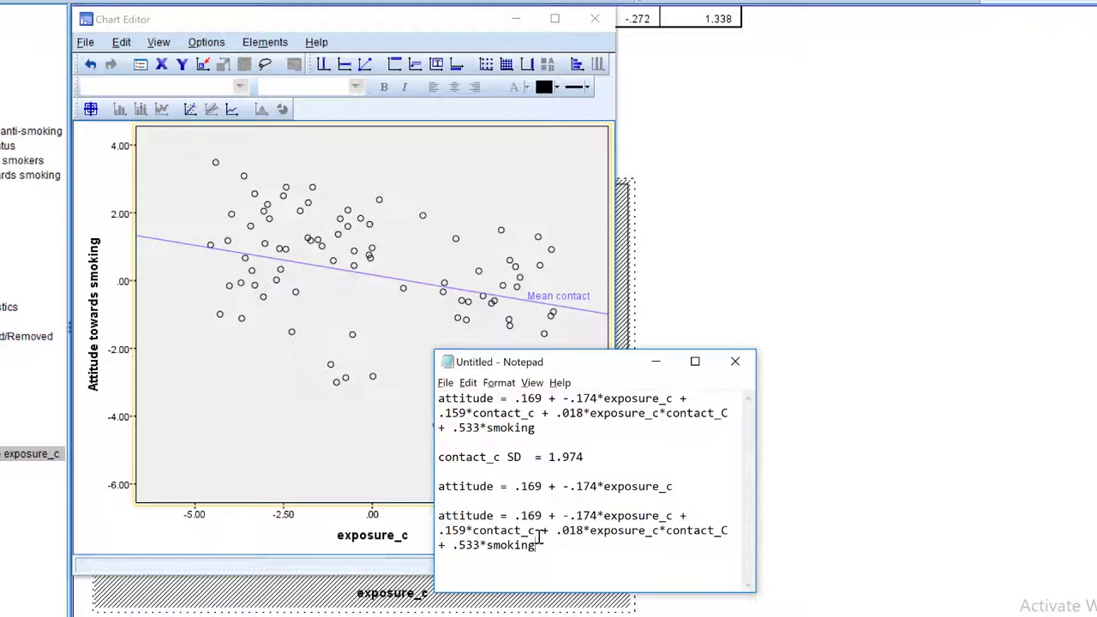
Substitute 1.974 for both contact terms and 0 for smoking, selecting the .533*0 term.
left_click_drag(533, 531, 473, 530)
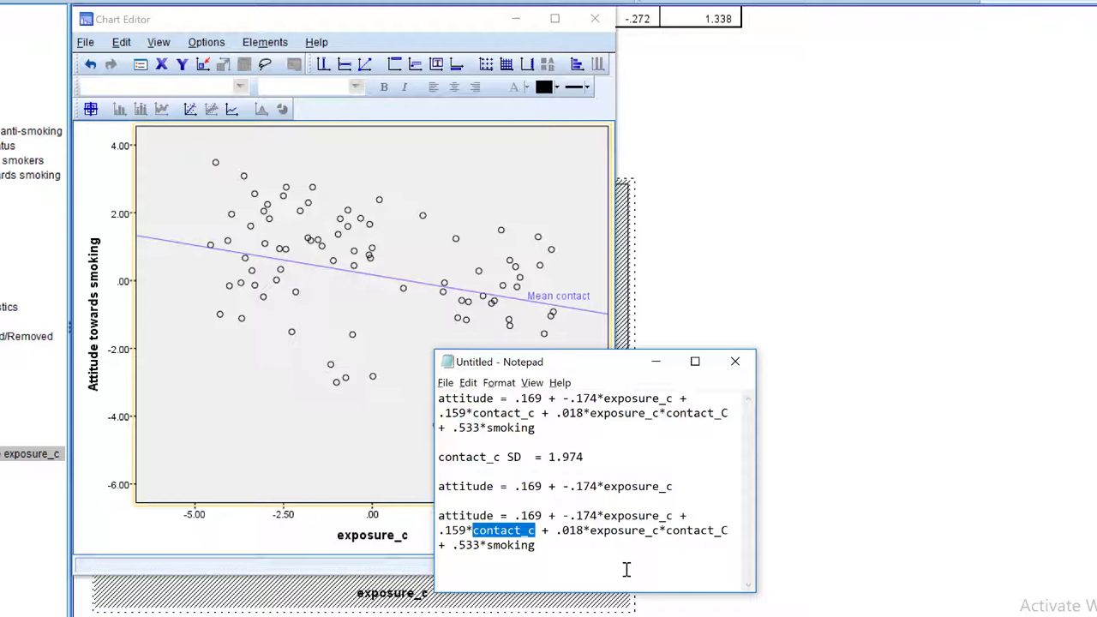
type("1.974")
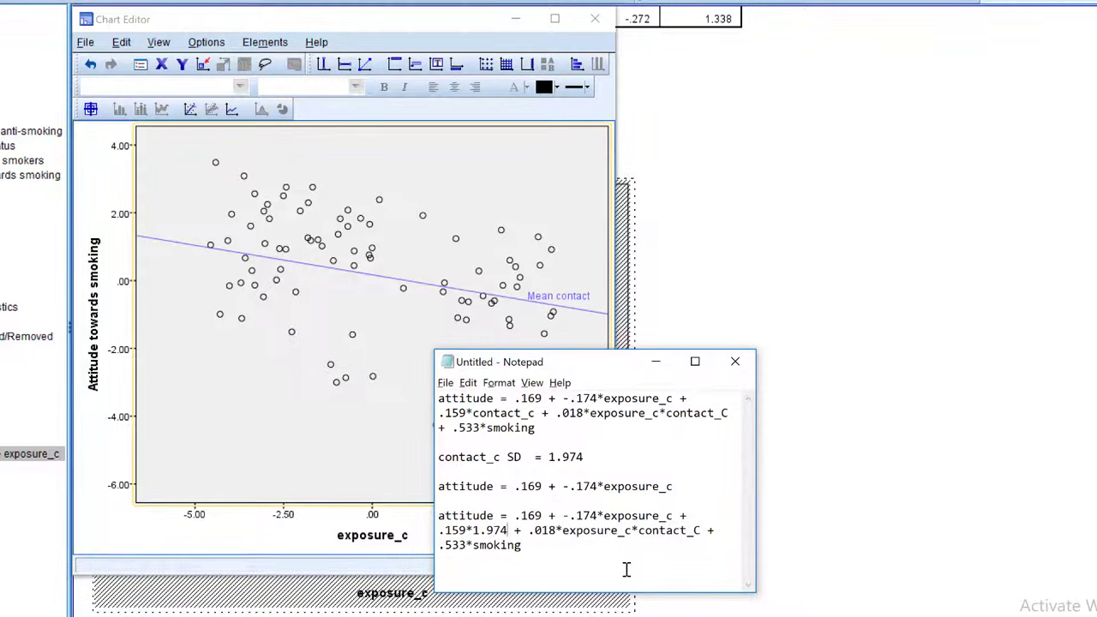
left_click_drag(701, 531, 638, 530)
type("1.974")
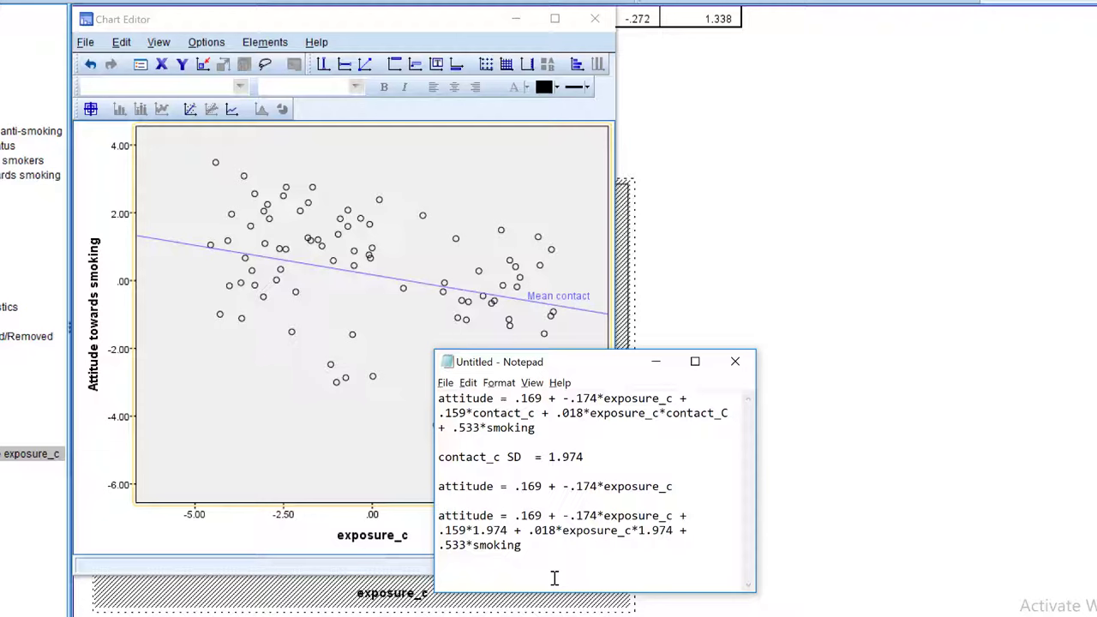
double_click(518, 547)
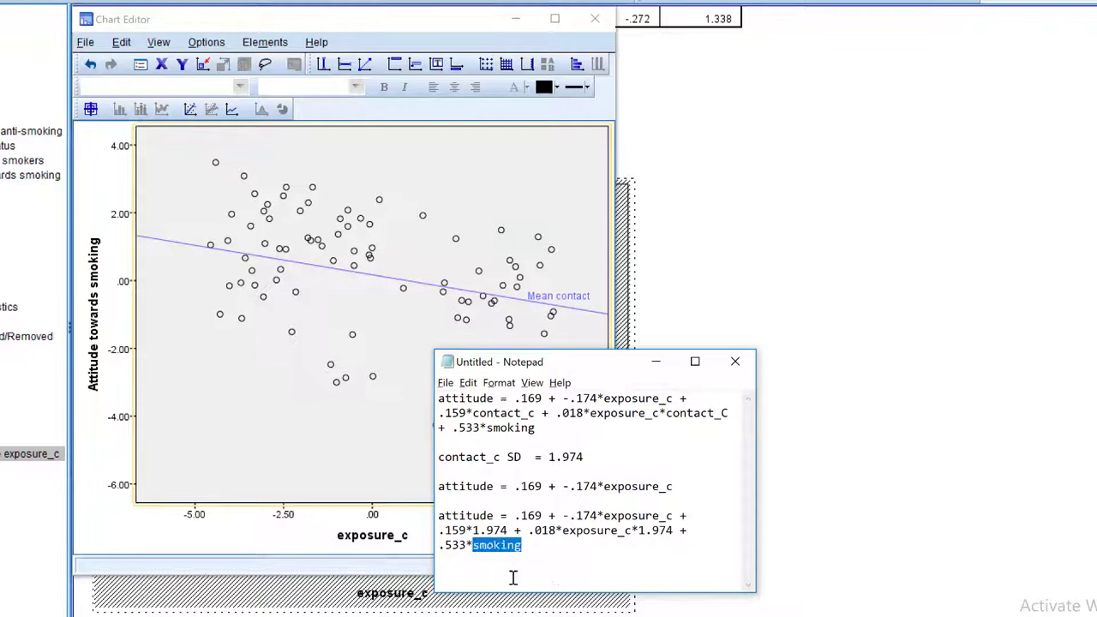
type("0")
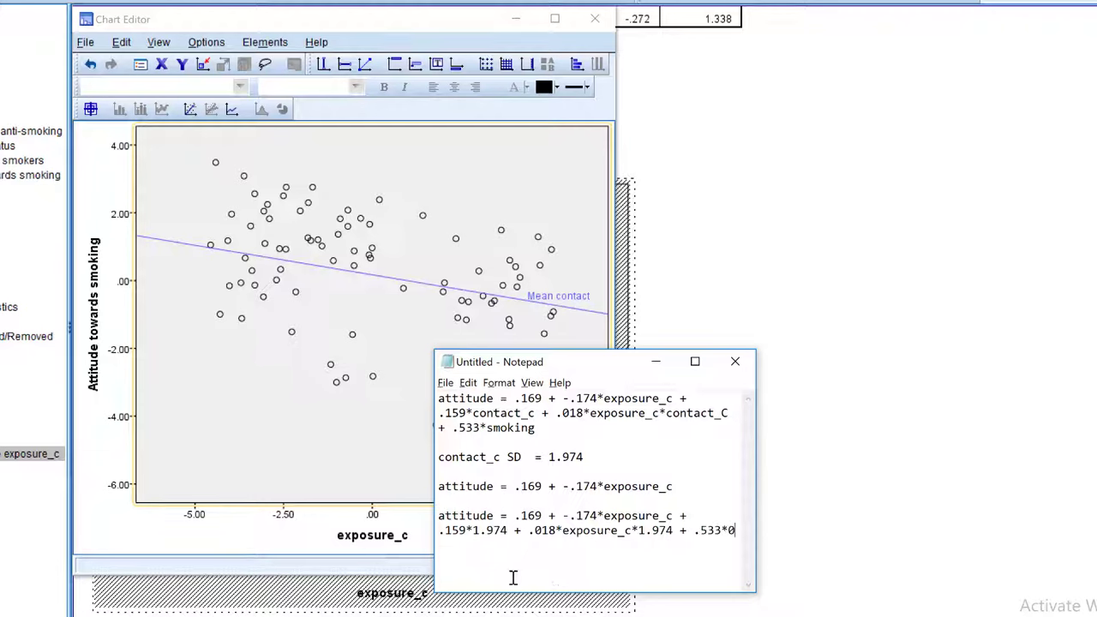
key("ctrl+shift+Left")
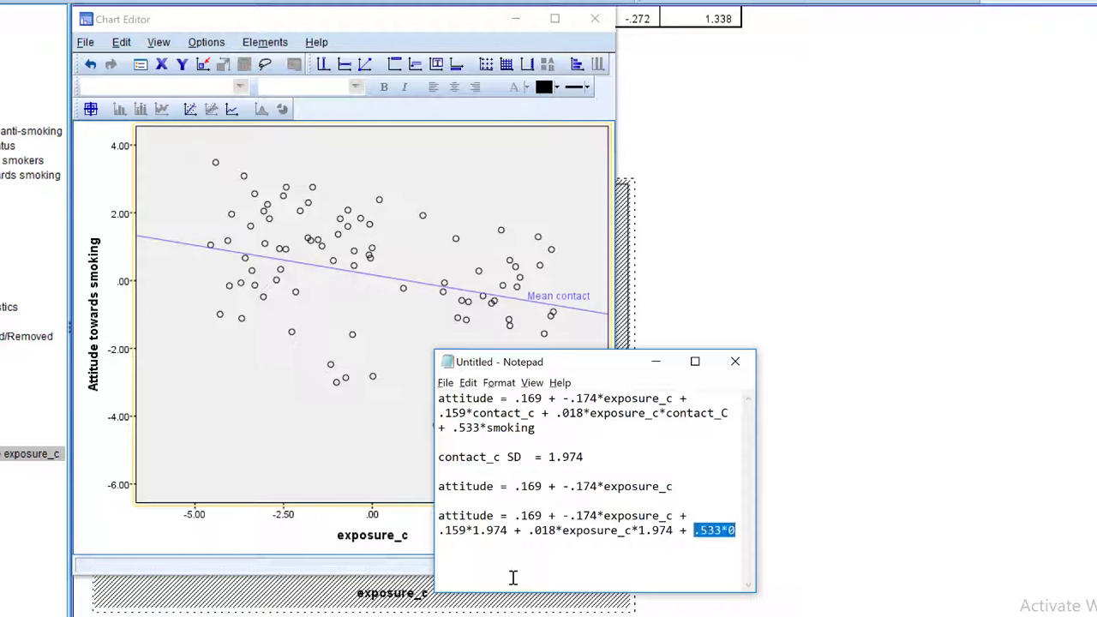
key("shift+Left")
key("shift+Left")
key("shift+Left")
Remove the zero smoking term and cut the trailing interaction term.
key("Delete")
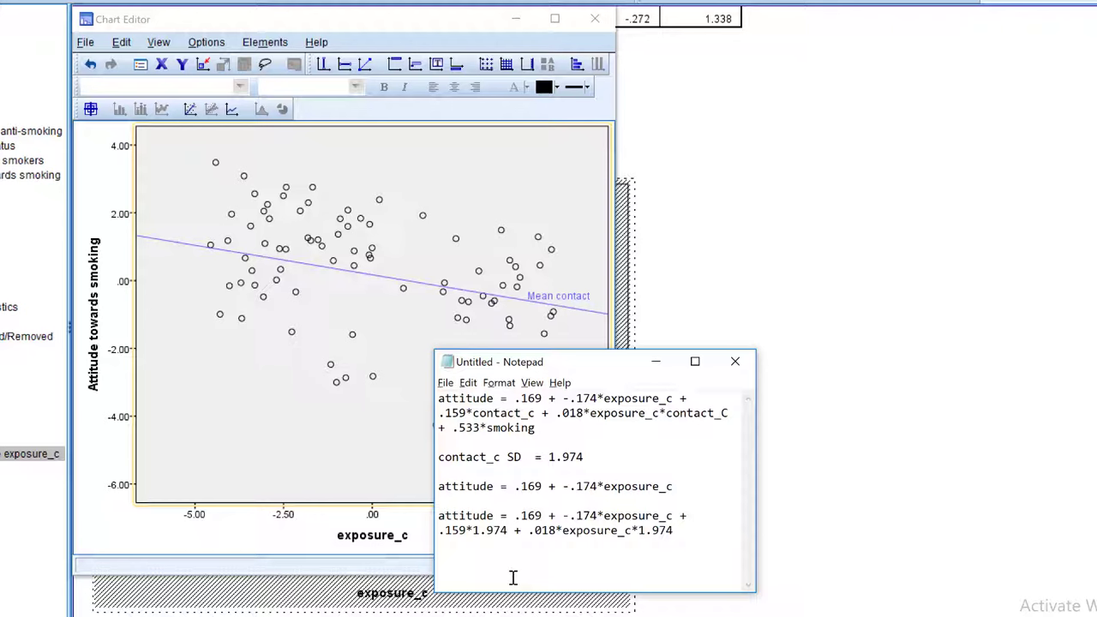
key("ctrl+shift+Left")
key("shift+Left")
key("shift+Left")
key("shift+Left")
key("ctrl+c")
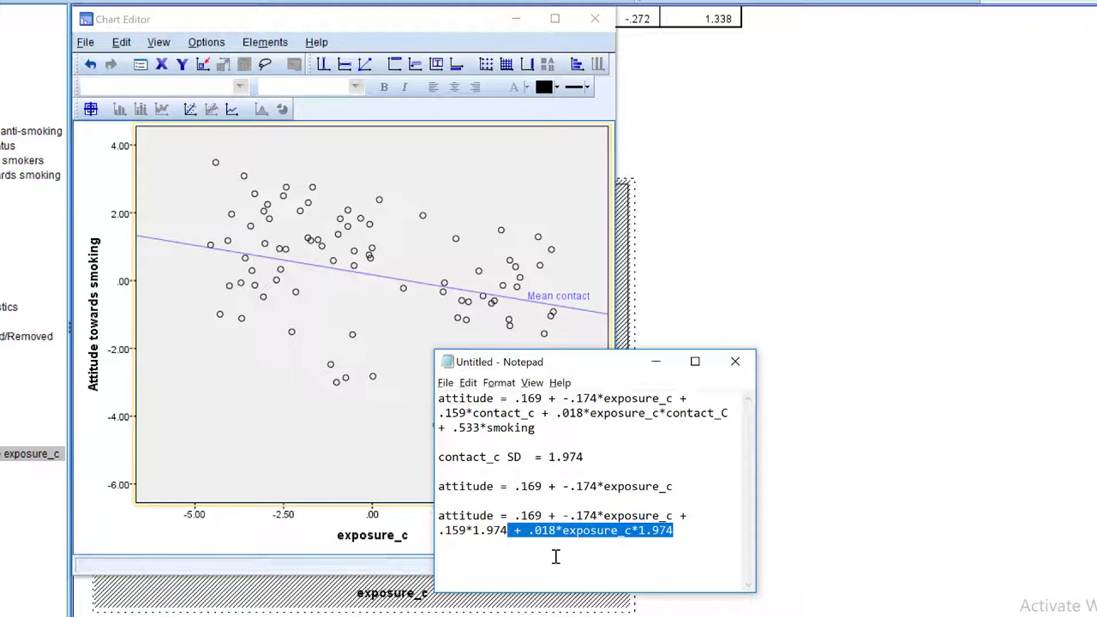
key("Delete")
Regroup as .169 + (-.174 + .018*1.974)*exposure_c + .159*1.974 and select the right-hand side.
left_click(562, 515)
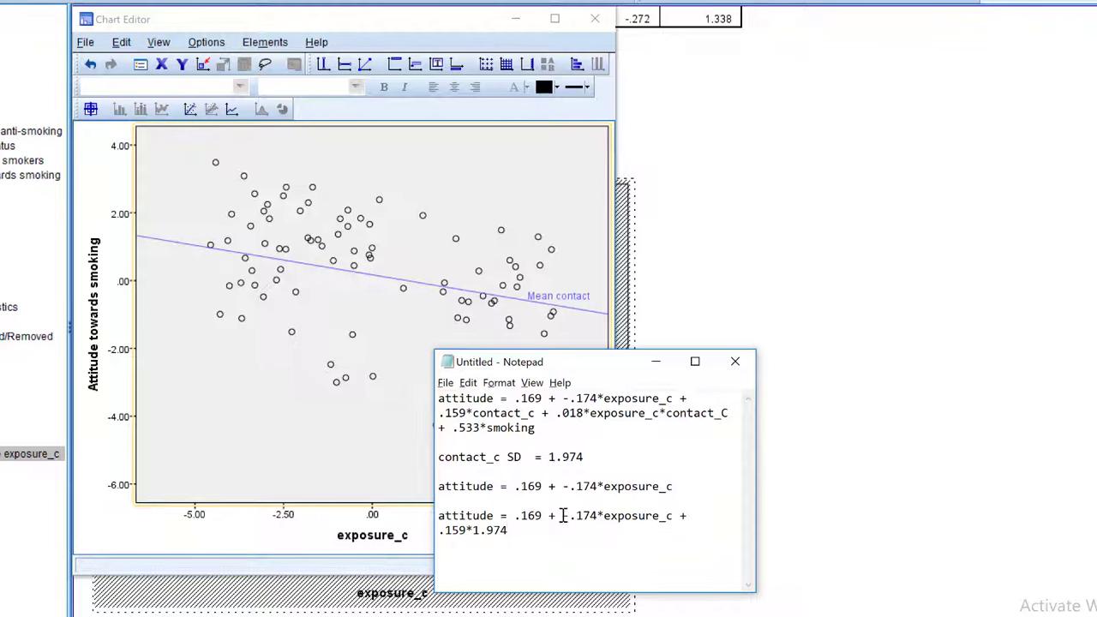
type("(")
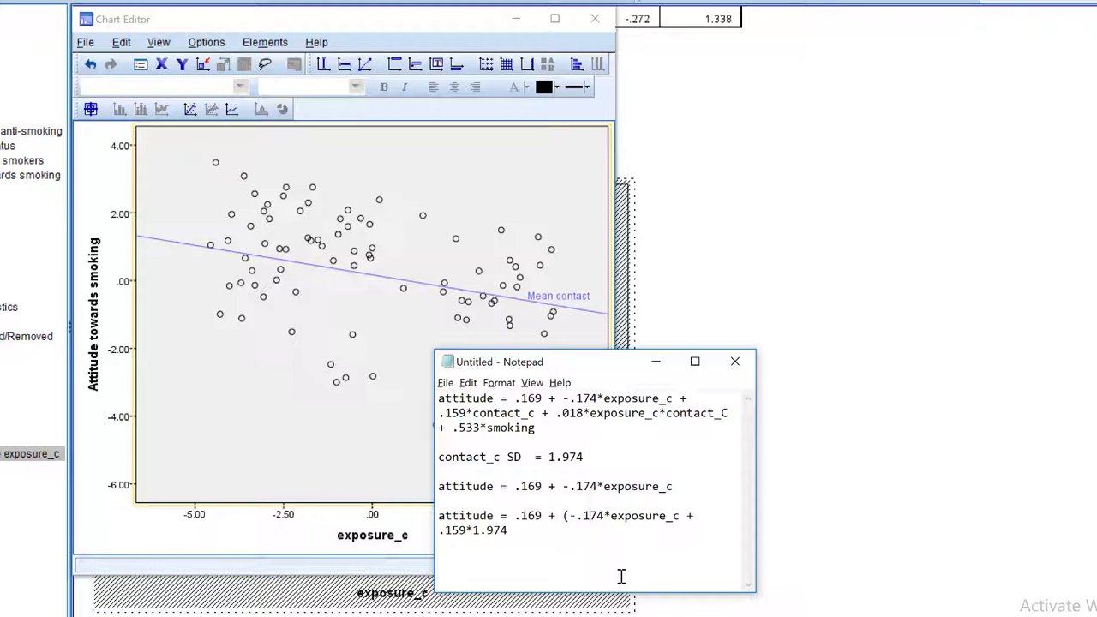
key("ctrl+v")
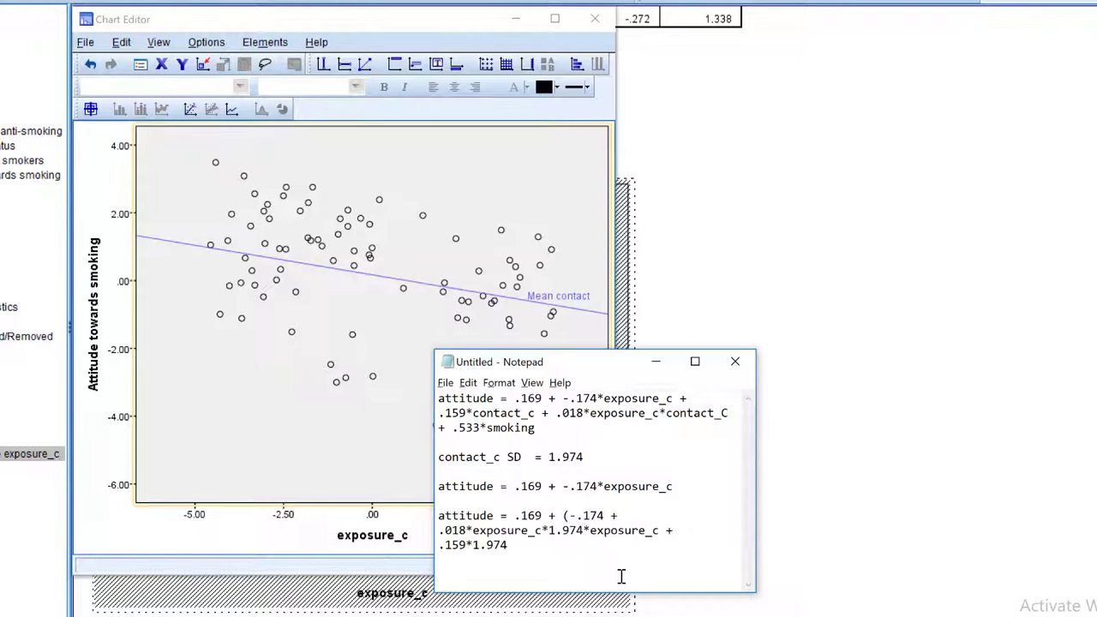
type(")")
key("Home")
key("Right")
key("shift+Right")
key("shift+Right")
key("shift+Right")
key("shift+Right")
key("shift+Right")
key("shift+Right")
key("shift+Right")
key("shift+Right")
key("shift+Right")
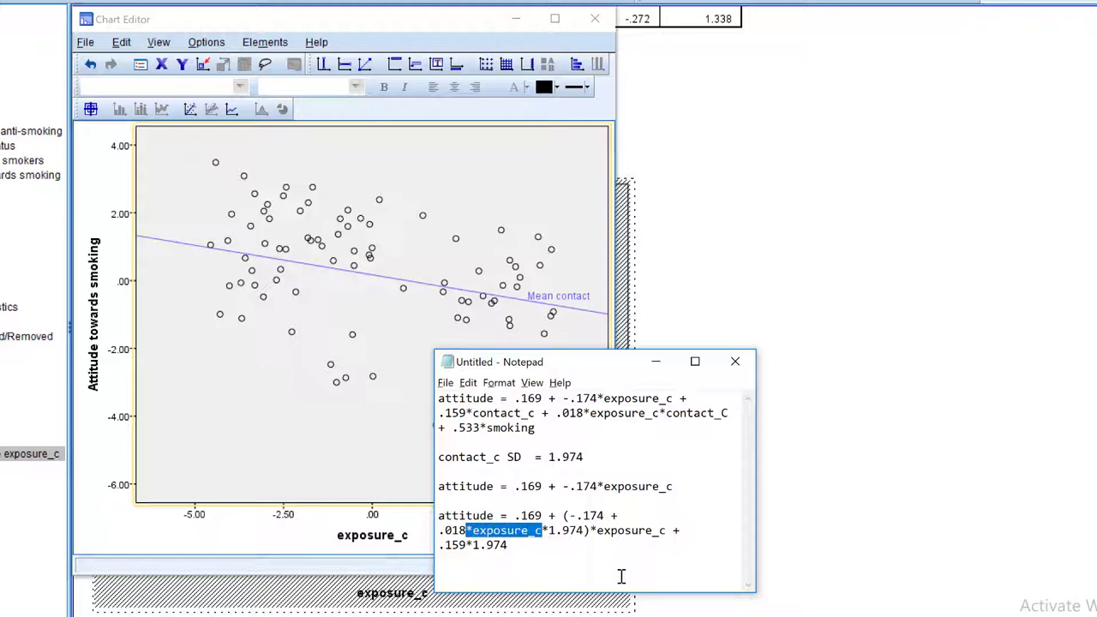
key("Delete")
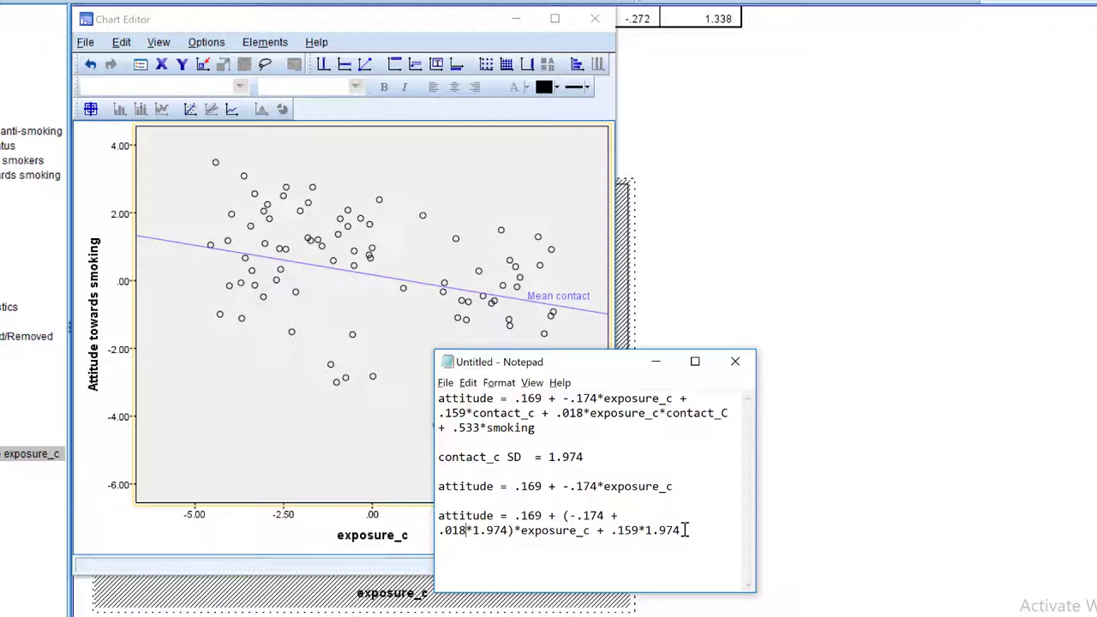
left_click_drag(686, 531, 515, 520)
key("ctrl+c")
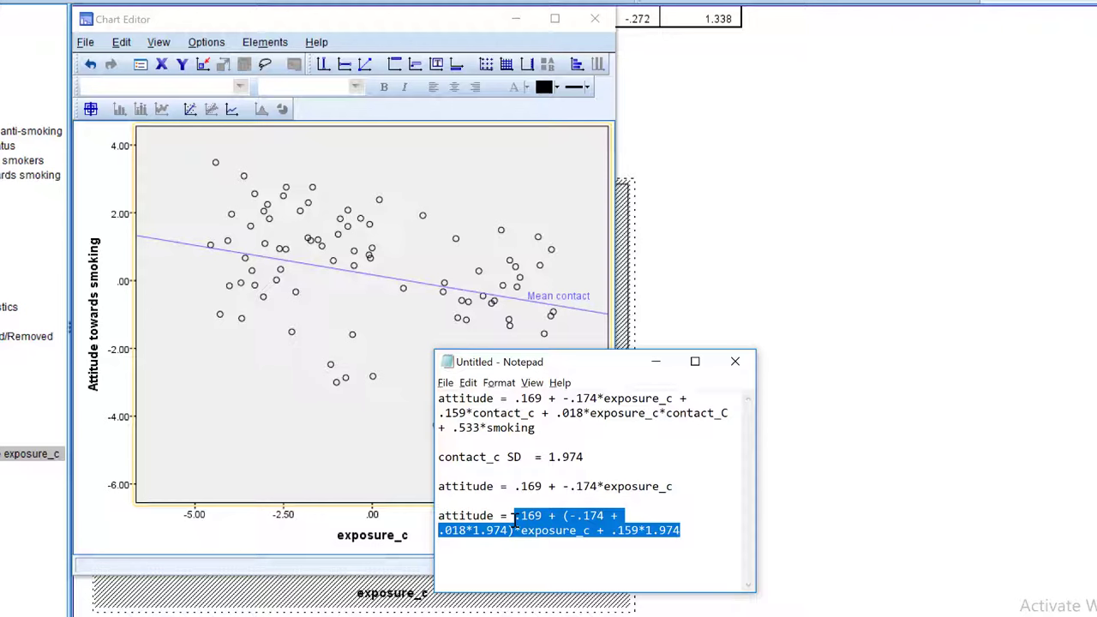
Add a high-contact reference line y = .169 + (-.174 + .018*1.974)*x + .159*1.974.
left_click(360, 34)
left_click(365, 65)
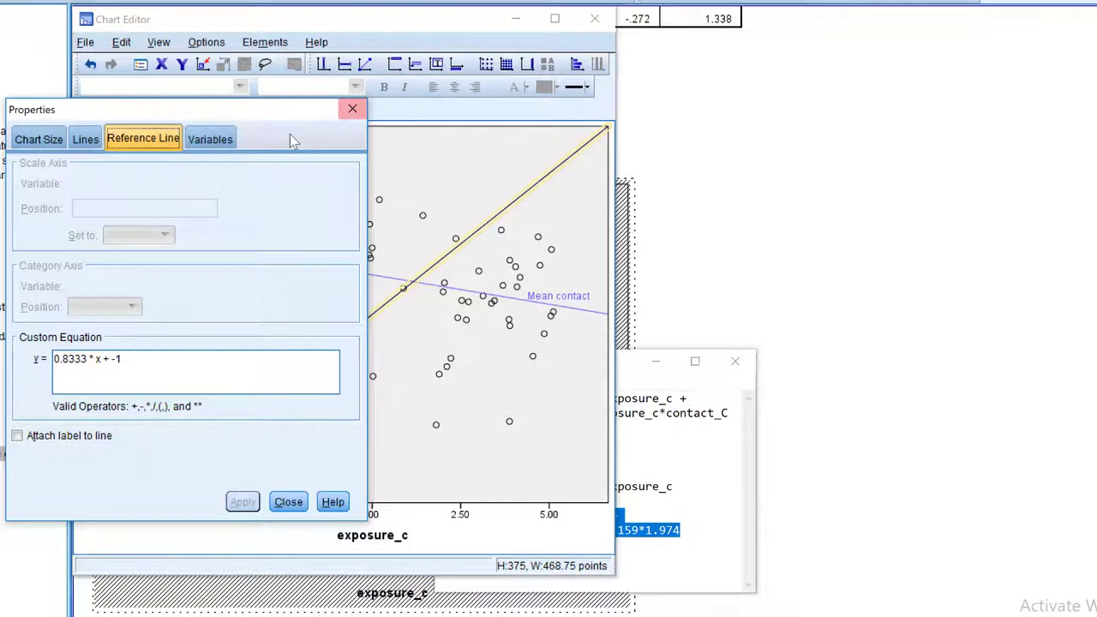
triple_click(55, 358)
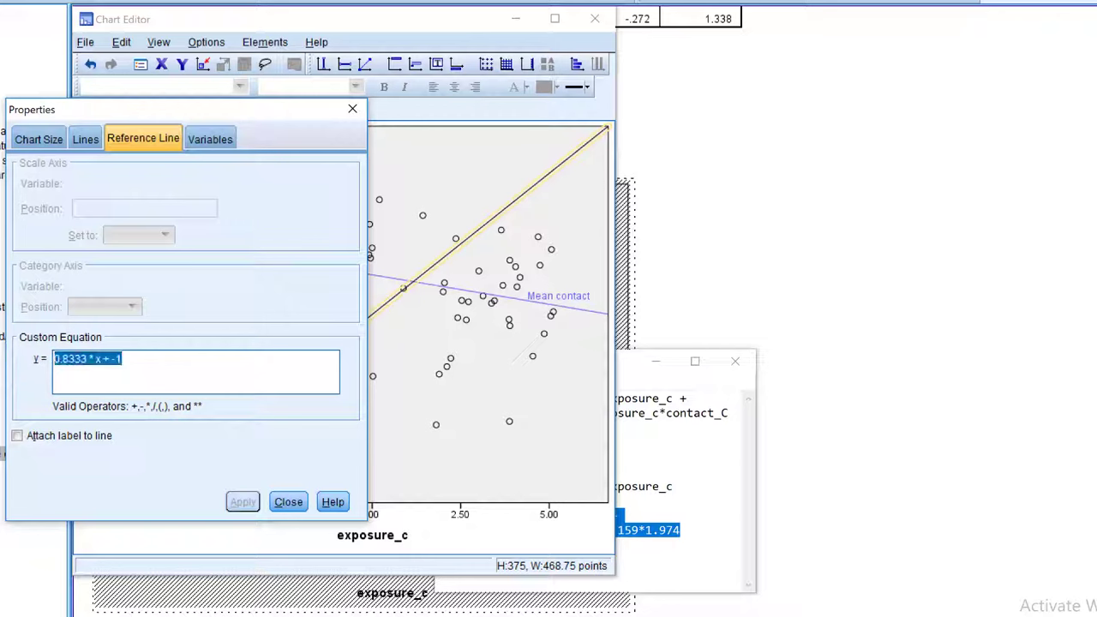
key("ctrl+v")
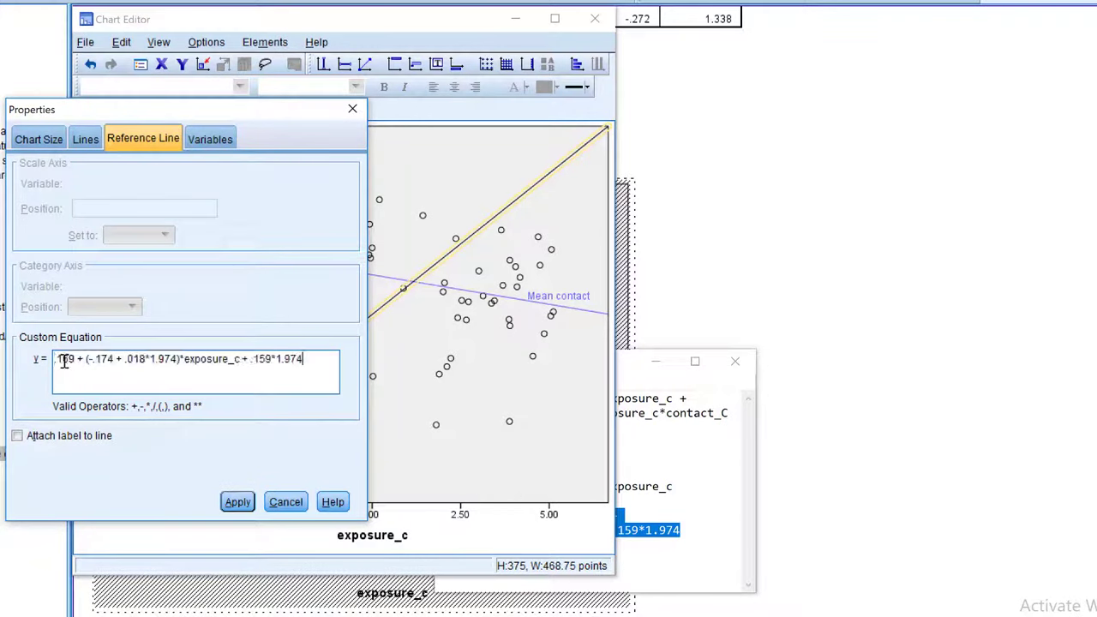
left_click(239, 359)
key("BackSpace")
key("BackSpace")
key("BackSpace")
key("BackSpace")
key("BackSpace")
key("BackSpace")
key("BackSpace")
key("BackSpace")
key("BackSpace")
key("BackSpace")
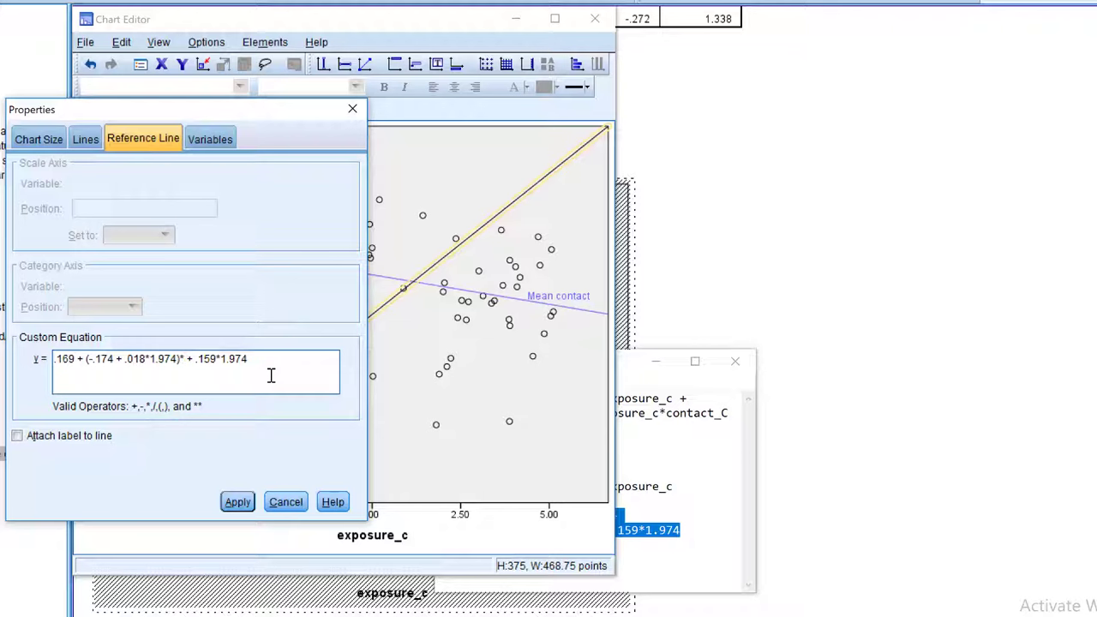
type("x")
left_click(237, 502)
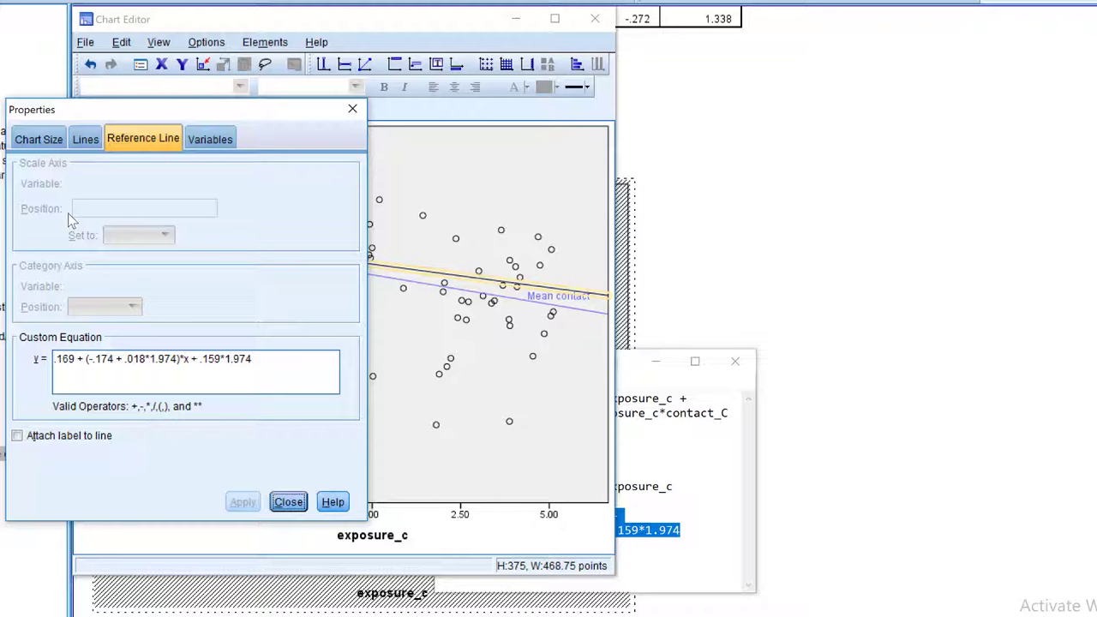
Recolour the high-contact reference line dark blue (RGB 62, 88, 172) and apply the change.
left_click(85, 140)
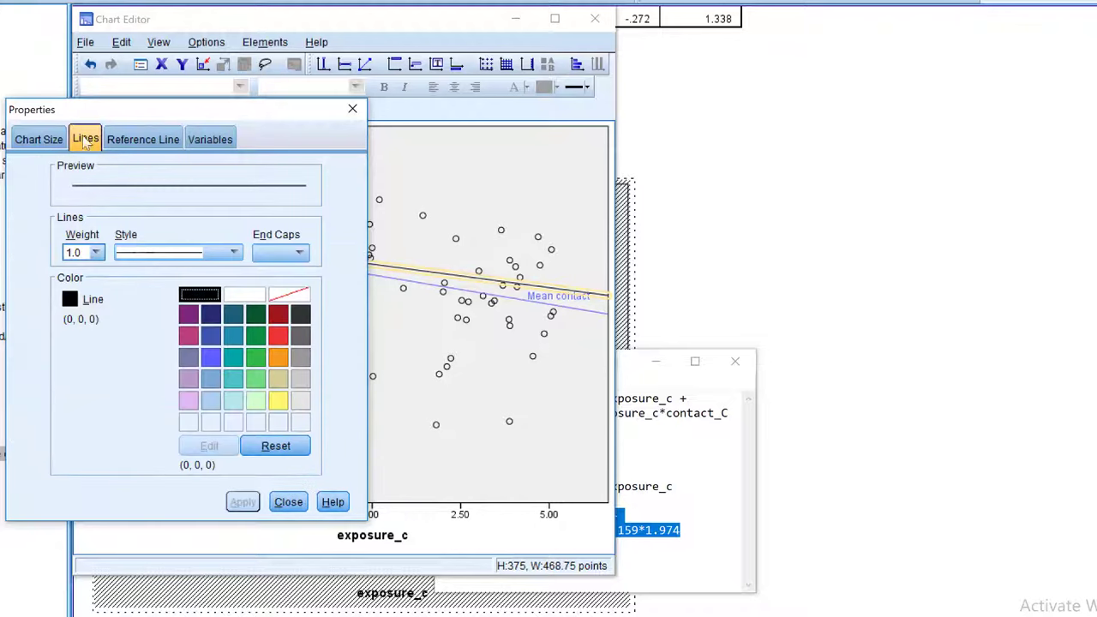
left_click(210, 335)
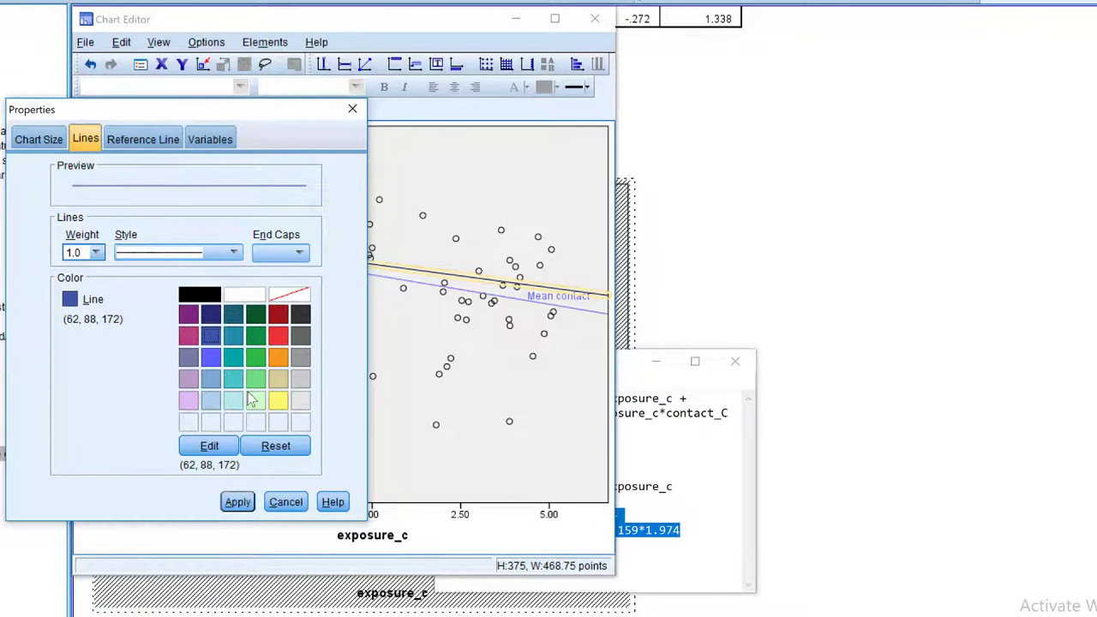
left_click(239, 502)
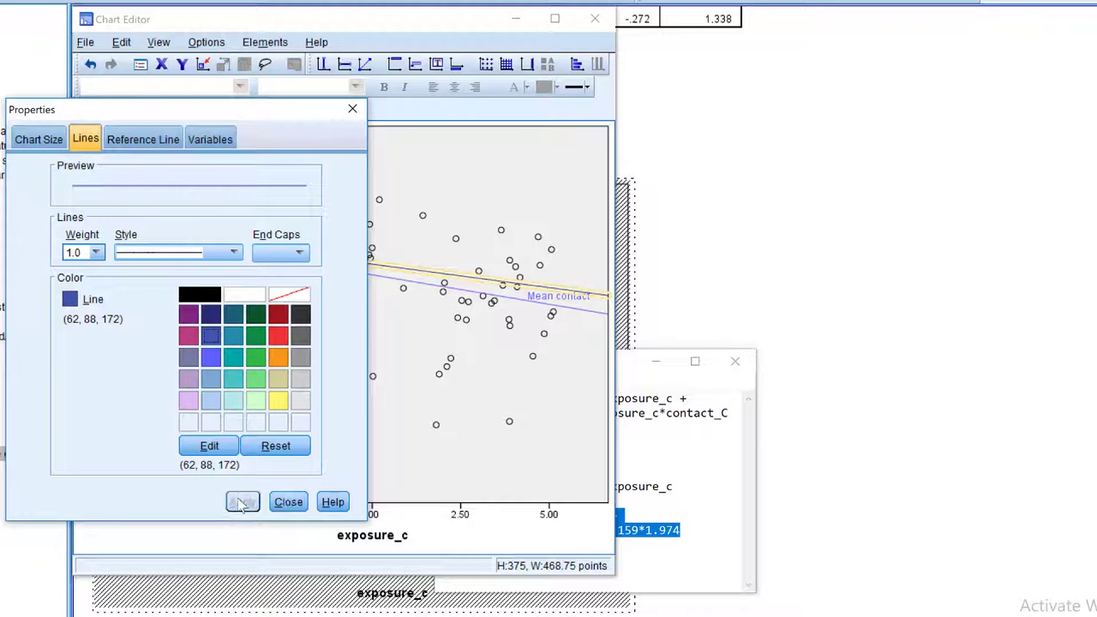
left_click(353, 109)
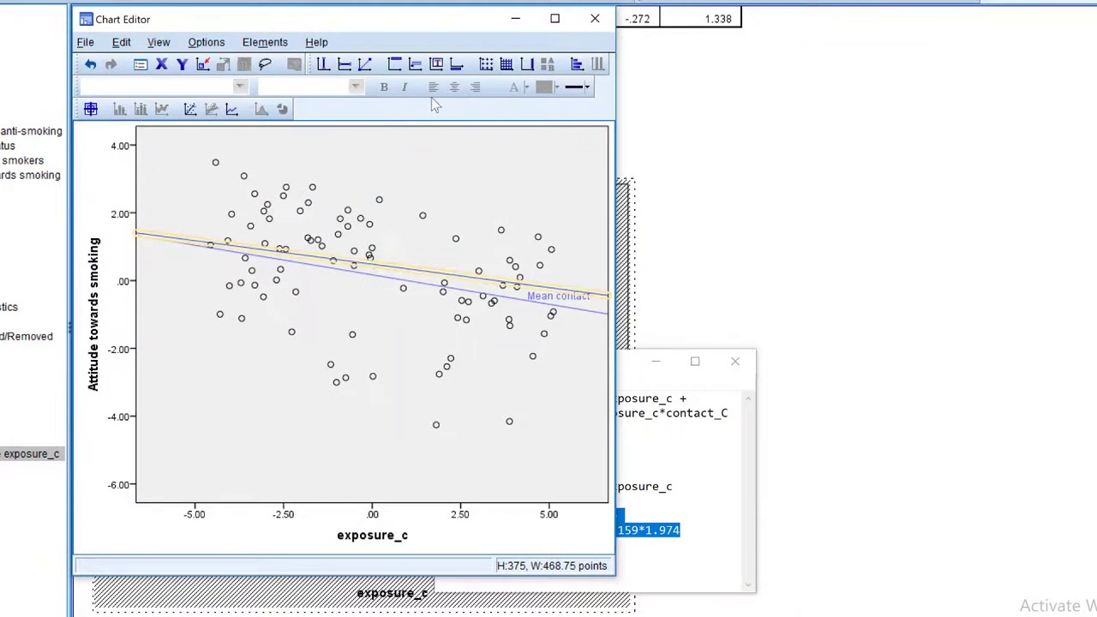
Add a text box to the chart reading 'High contact'.
left_click(415, 65)
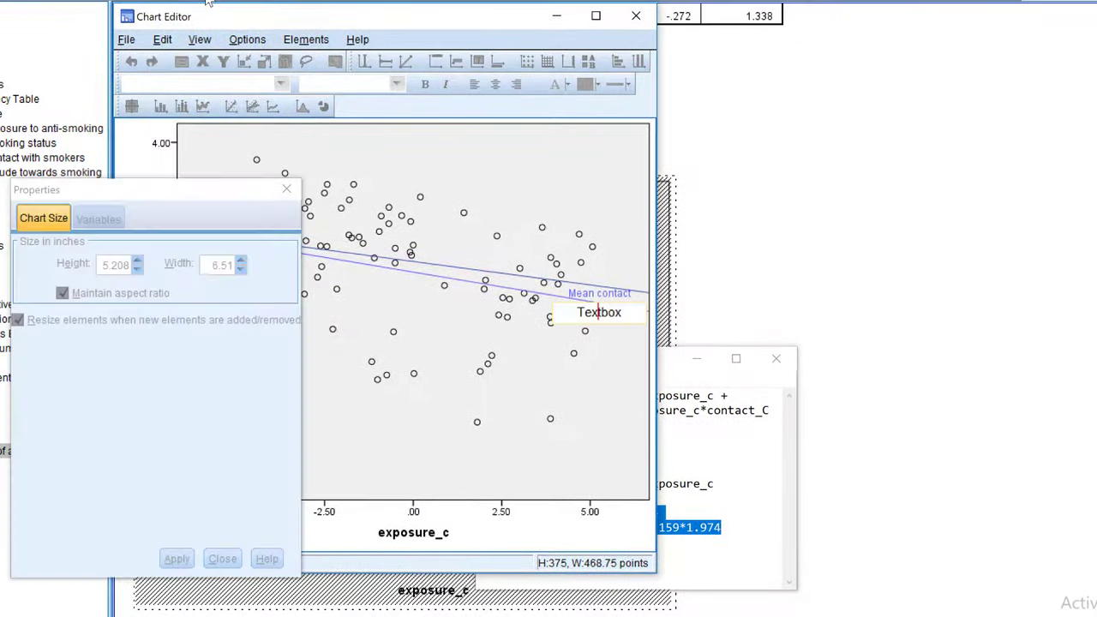
left_click_drag(622, 312, 576, 312)
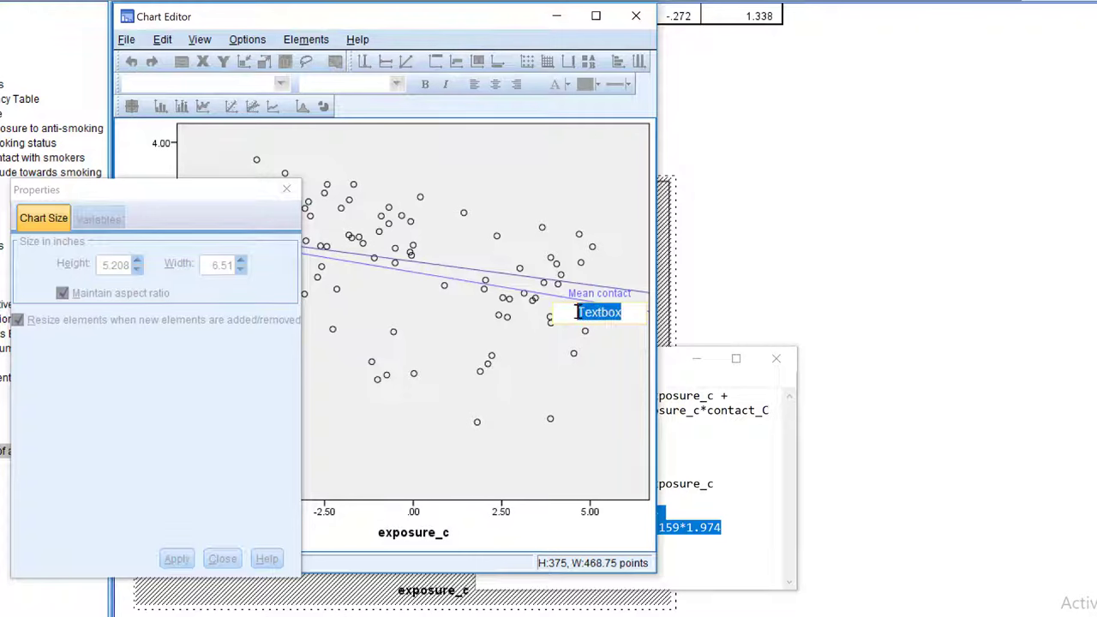
type("H")
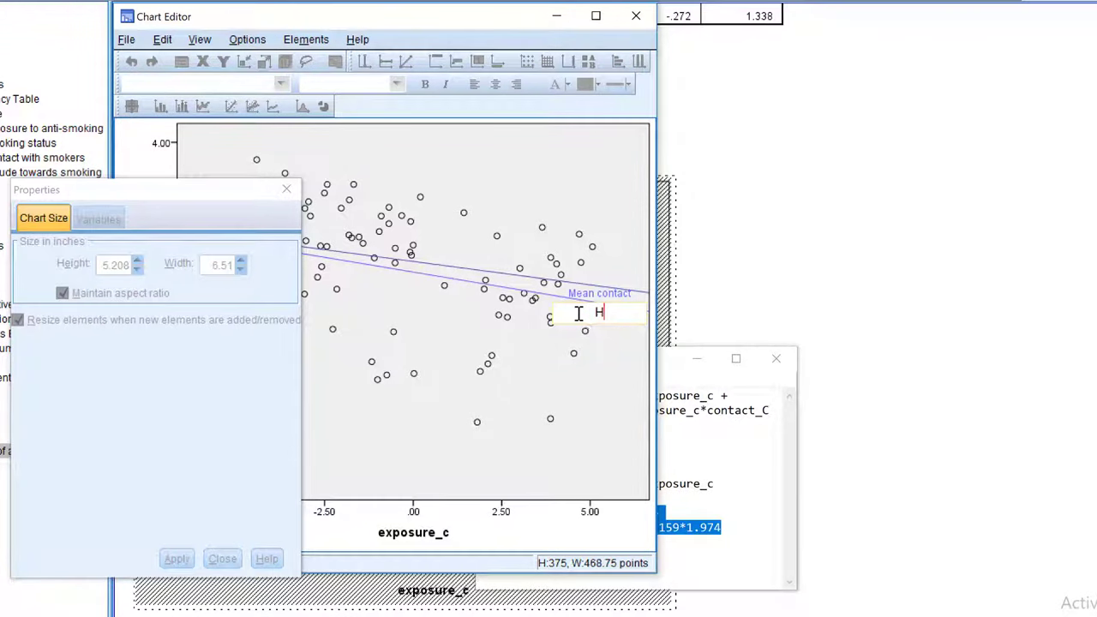
type("igh contact")
left_click(280, 130)
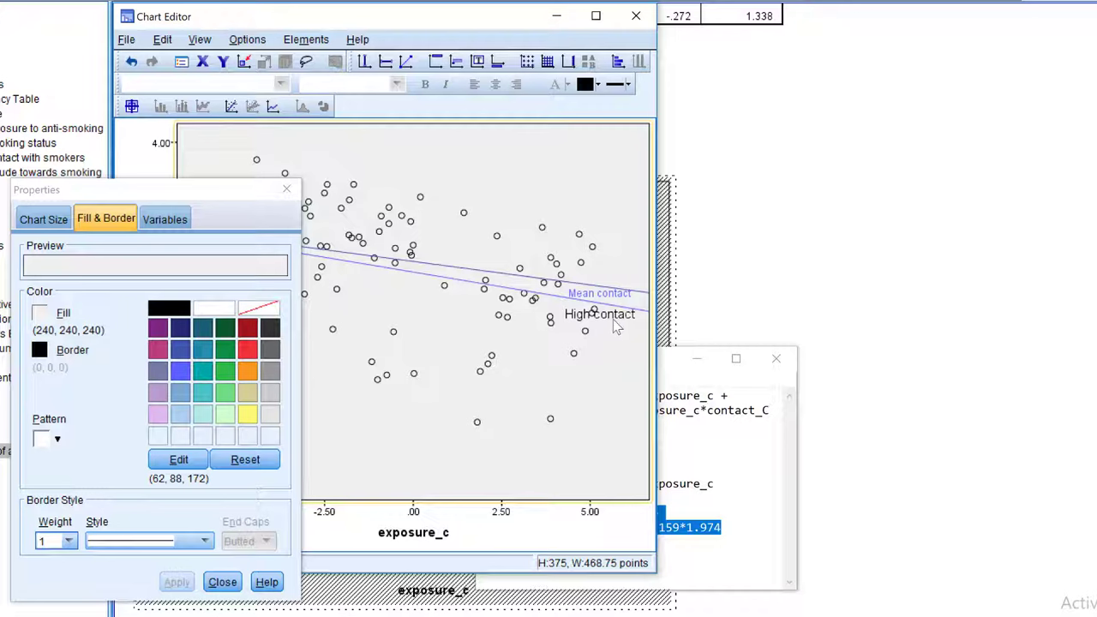
Style the High contact label as 9-point blue text and move it just above the Mean contact line.
left_click(551, 314)
left_click(180, 378)
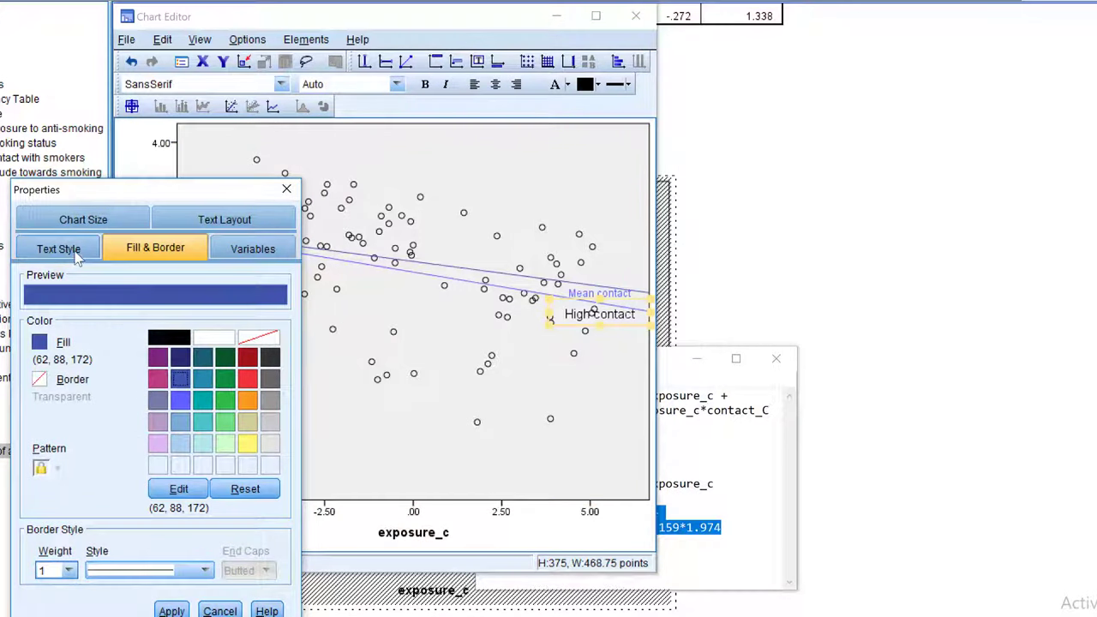
left_click(73, 252)
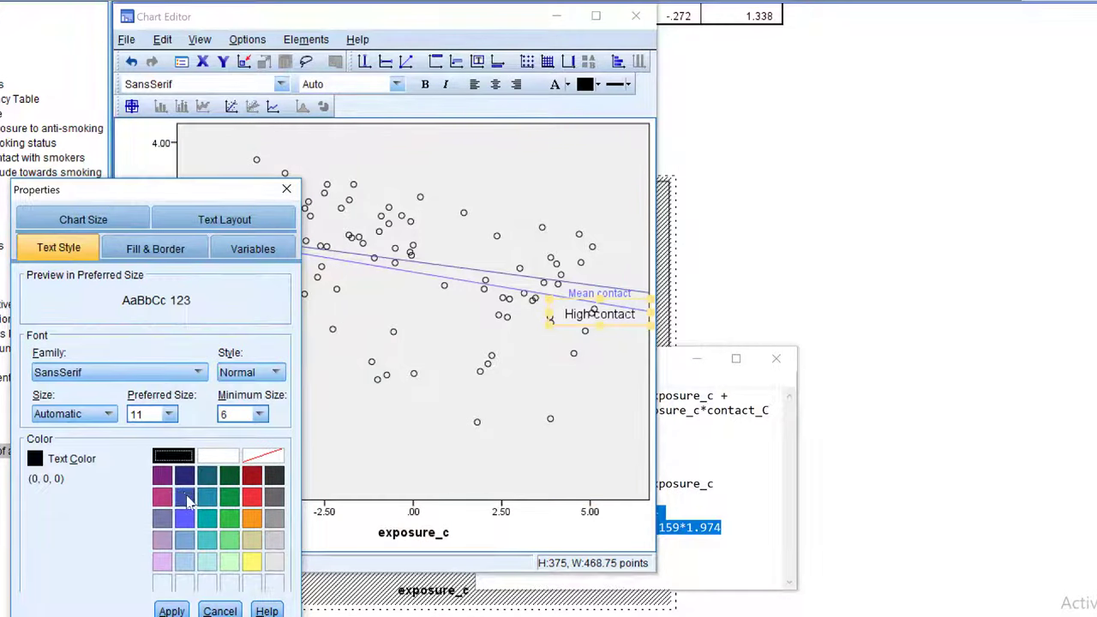
left_click(186, 498)
left_click(169, 415)
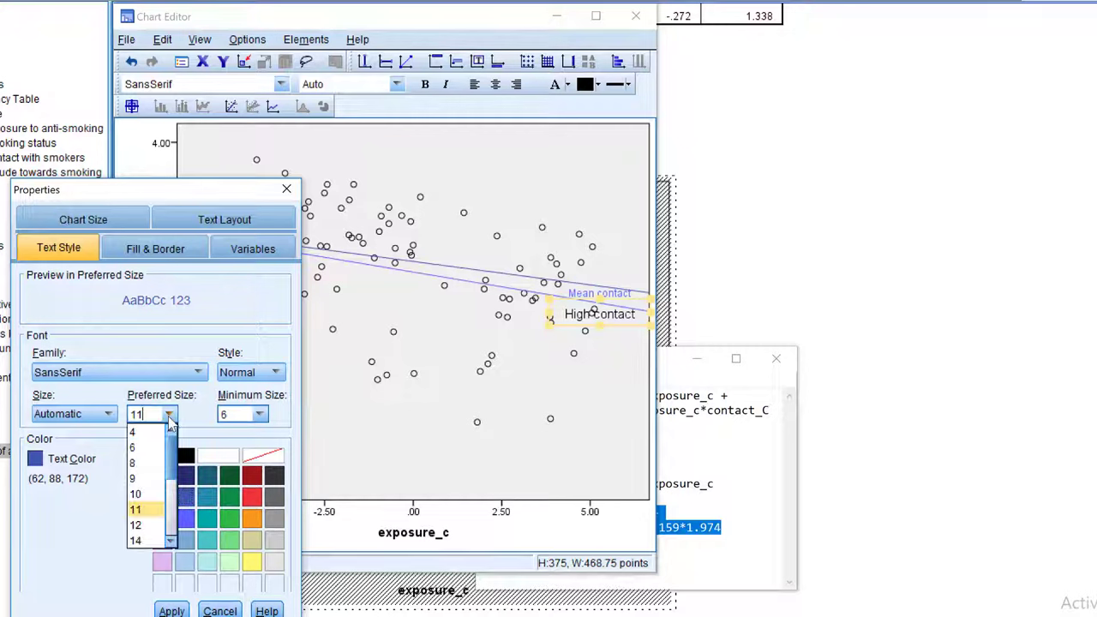
left_click(134, 478)
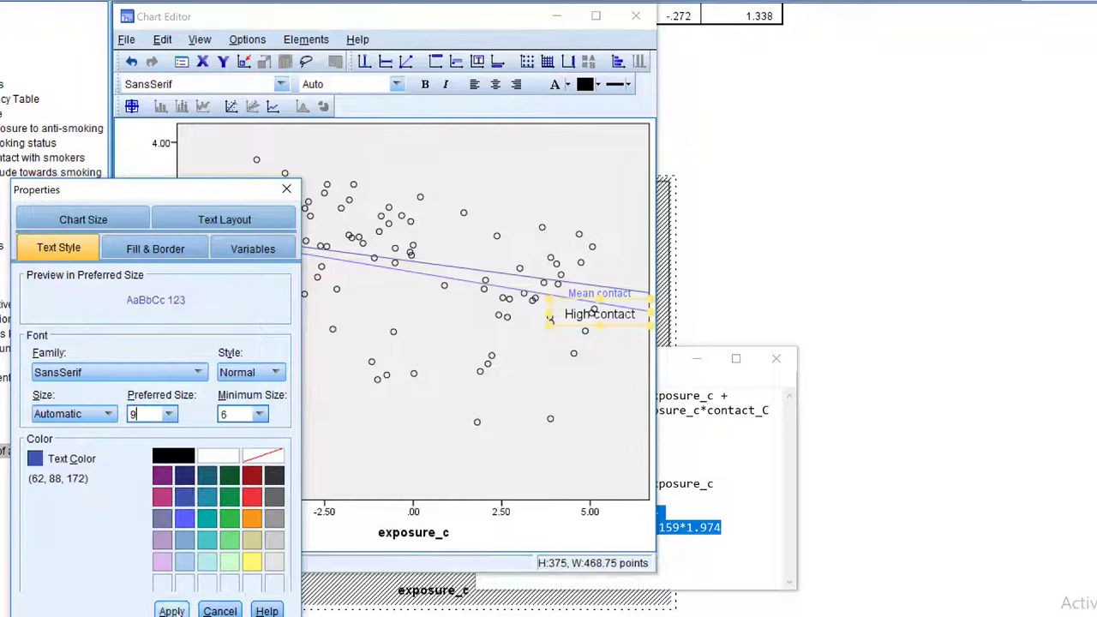
key("Return")
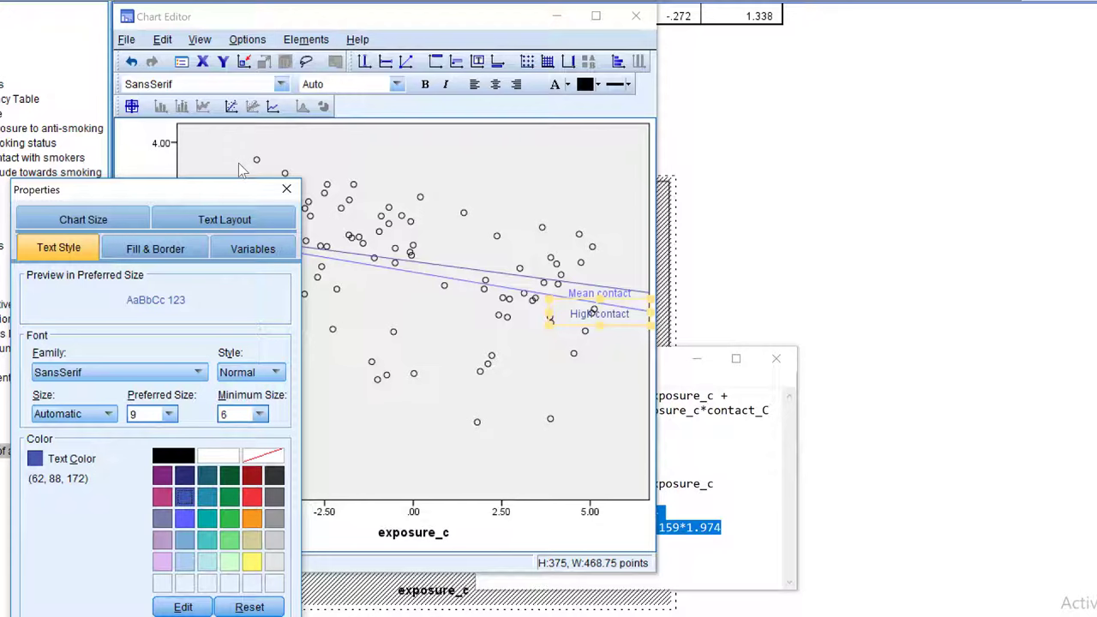
left_click(287, 190)
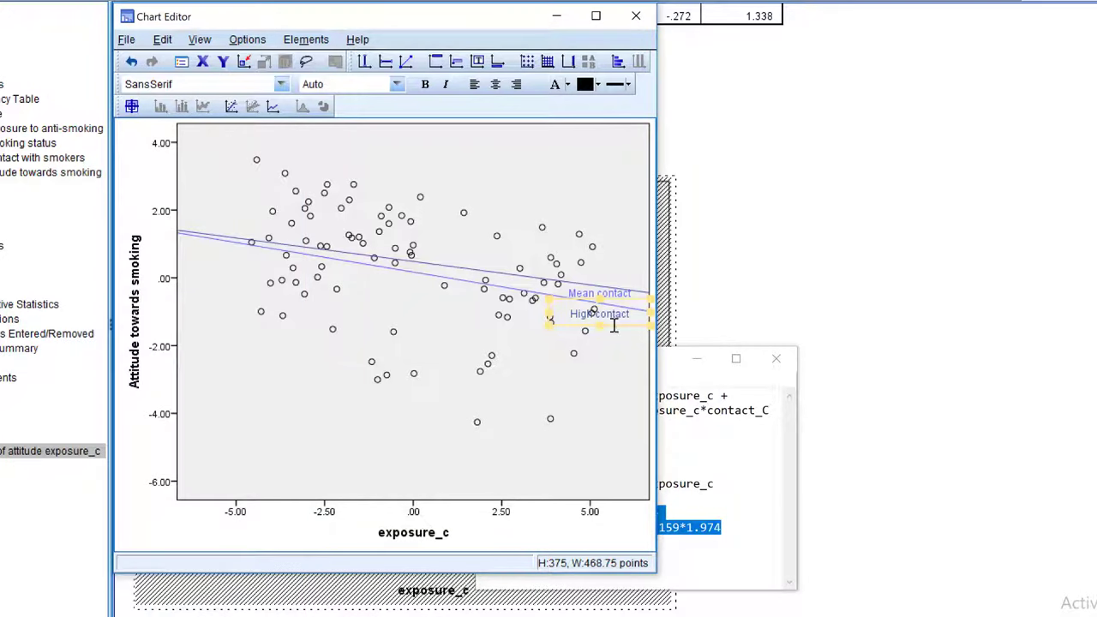
left_click_drag(615, 317, 274, 105)
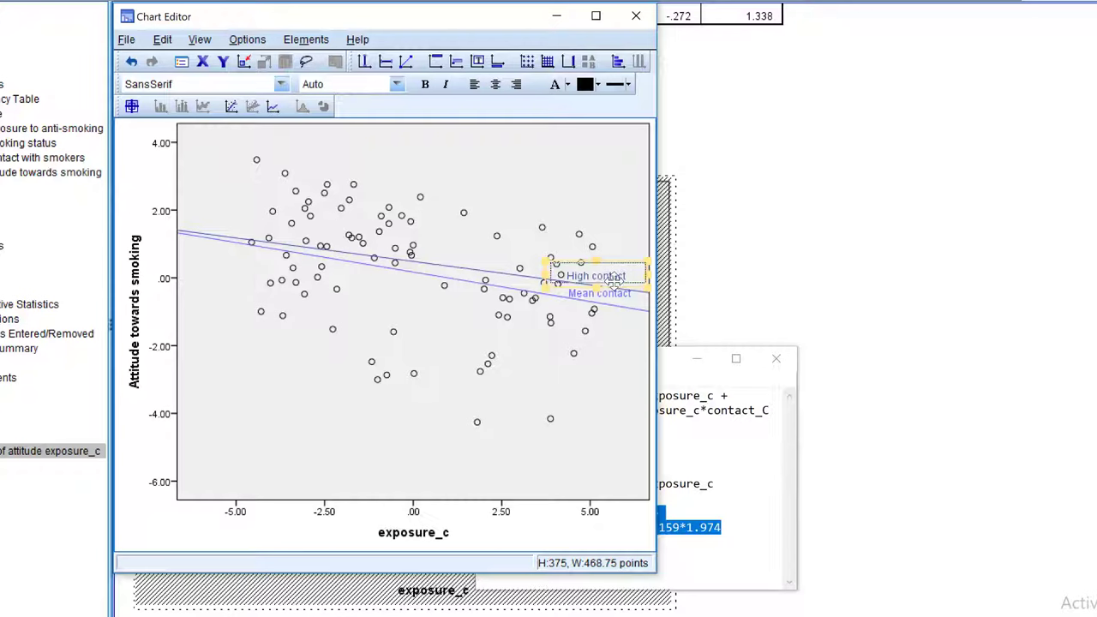
left_click(291, 152)
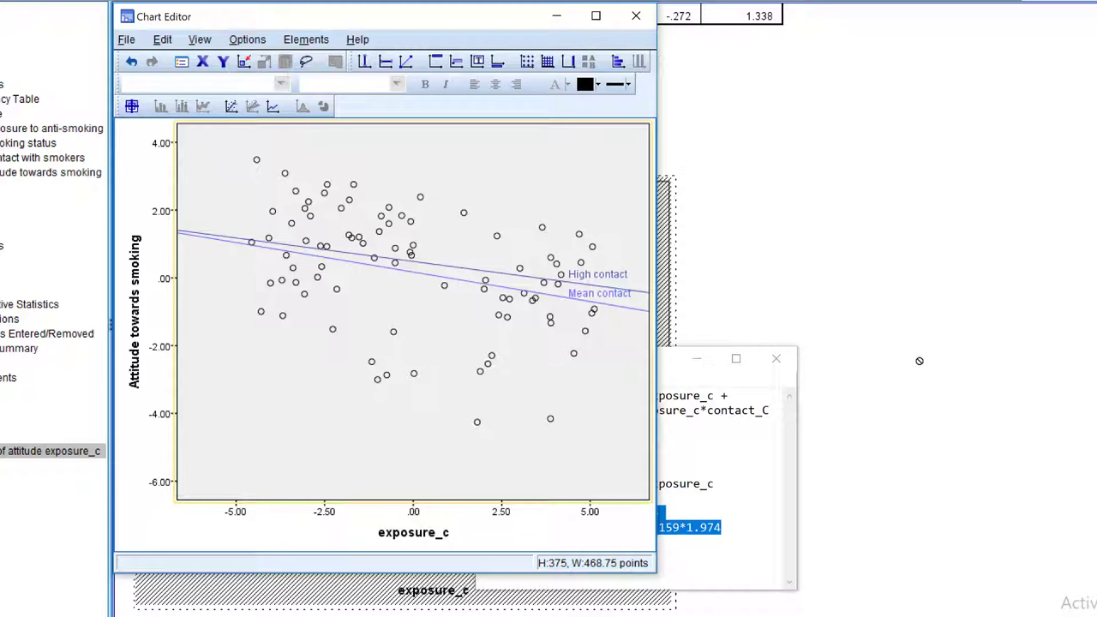
Change the plus before .159*1.974 to a minus and select the whole low-contact equation.
left_click(681, 358)
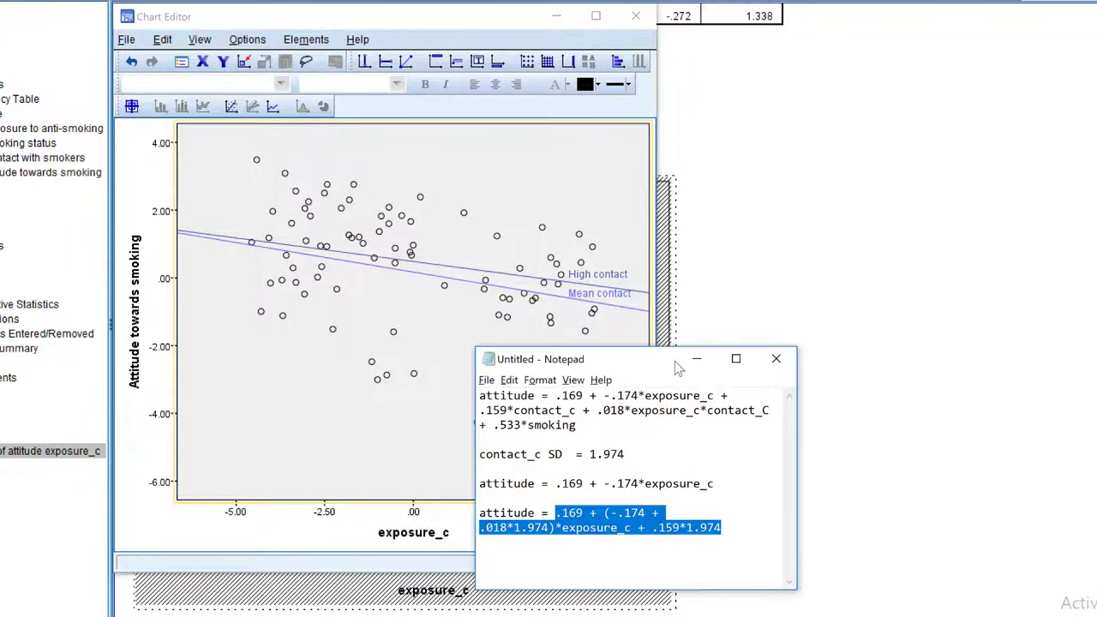
left_click(748, 500)
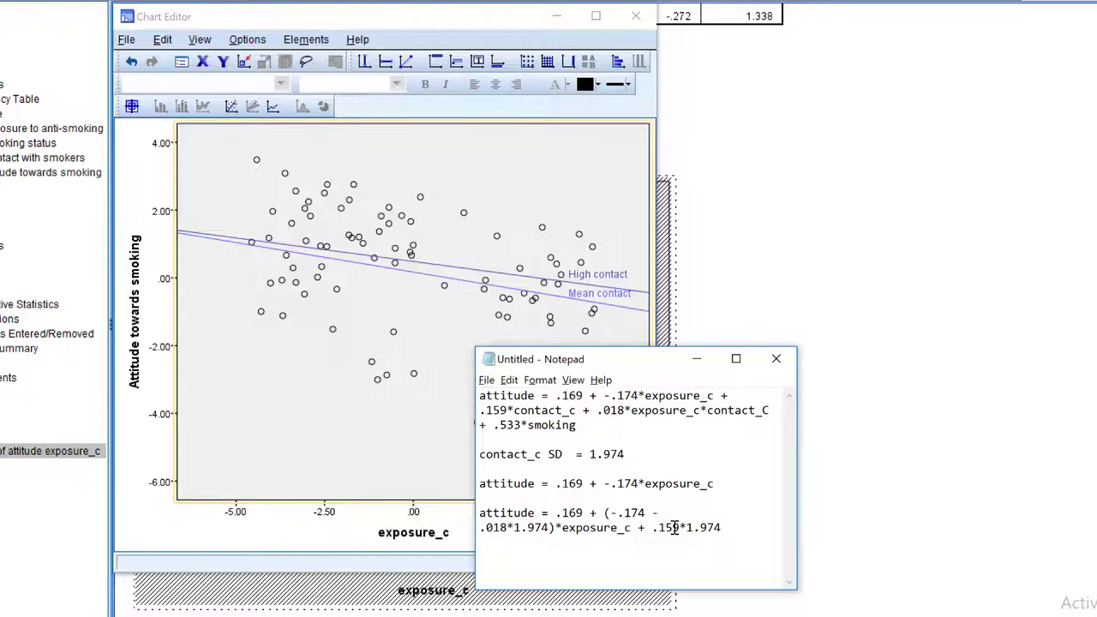
left_click(644, 528)
key("BackSpace")
type("-")
left_click_drag(721, 528, 555, 512)
key("ctrl+c")
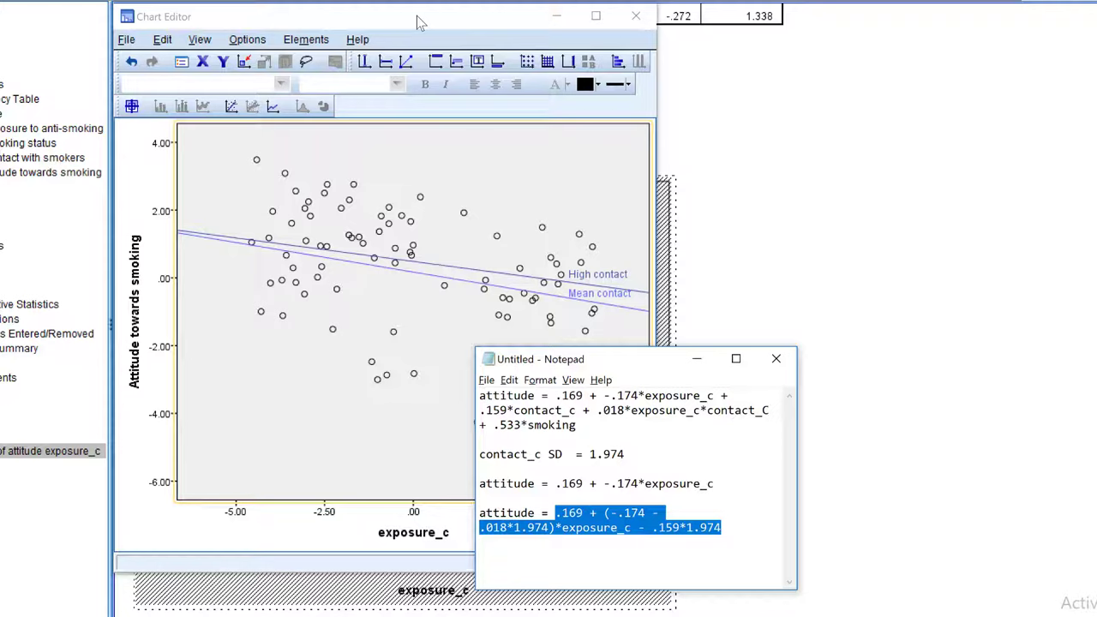
Add a light-blue reference line for y = .169 + (-.174 - .018*1.974)*x - .159*1.974.
left_click(408, 67)
left_click(406, 63)
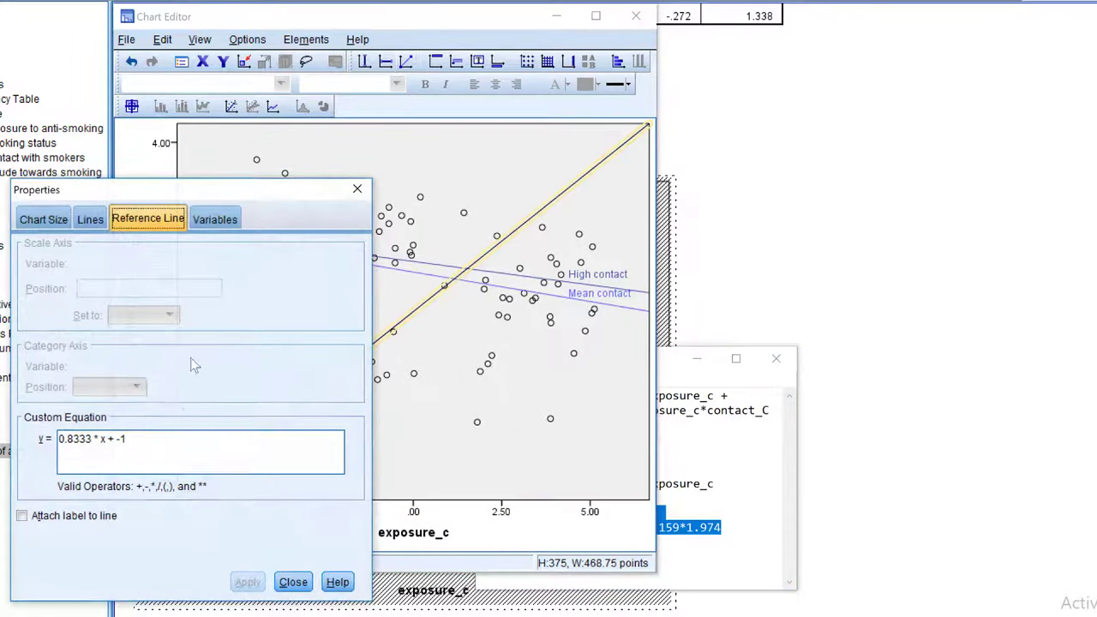
left_click_drag(165, 437, 19, 437)
key("ctrl+v")
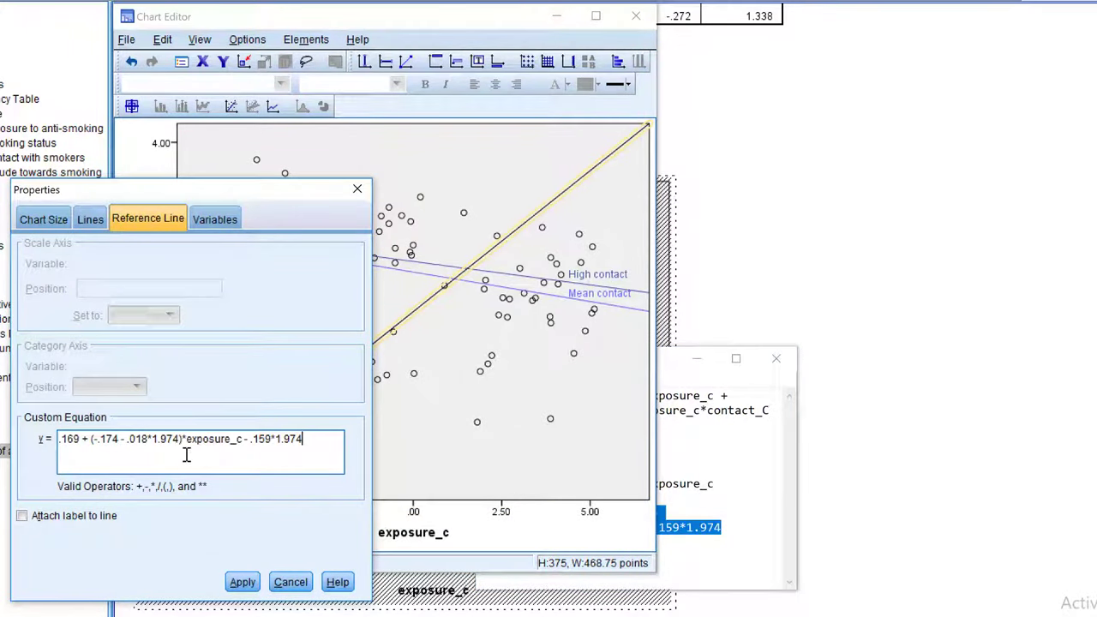
left_click_drag(244, 439, 186, 439)
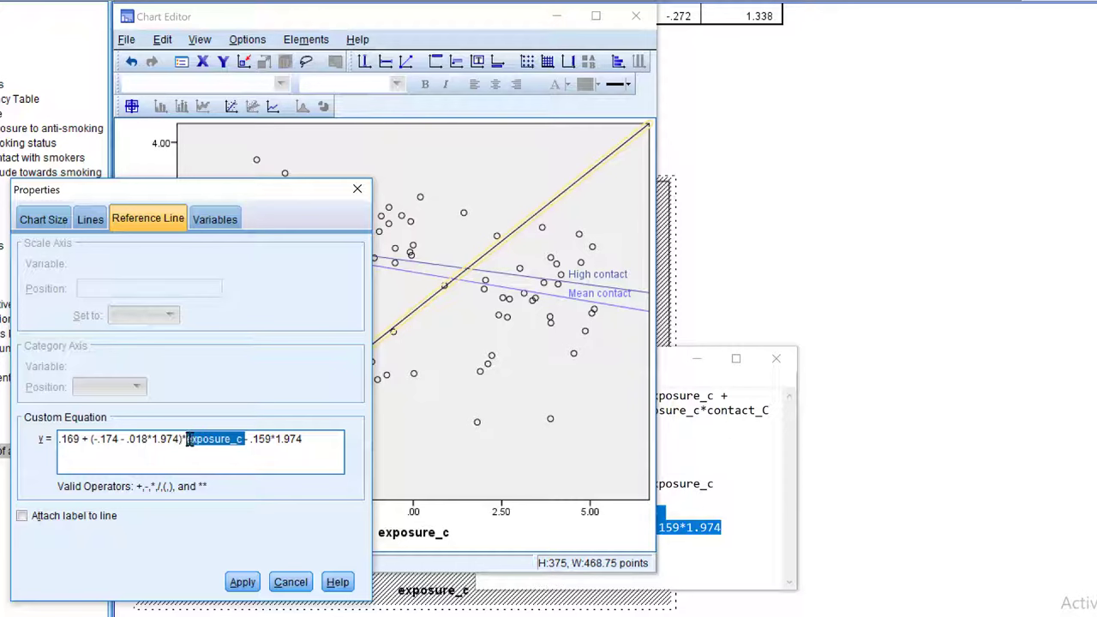
type("x ")
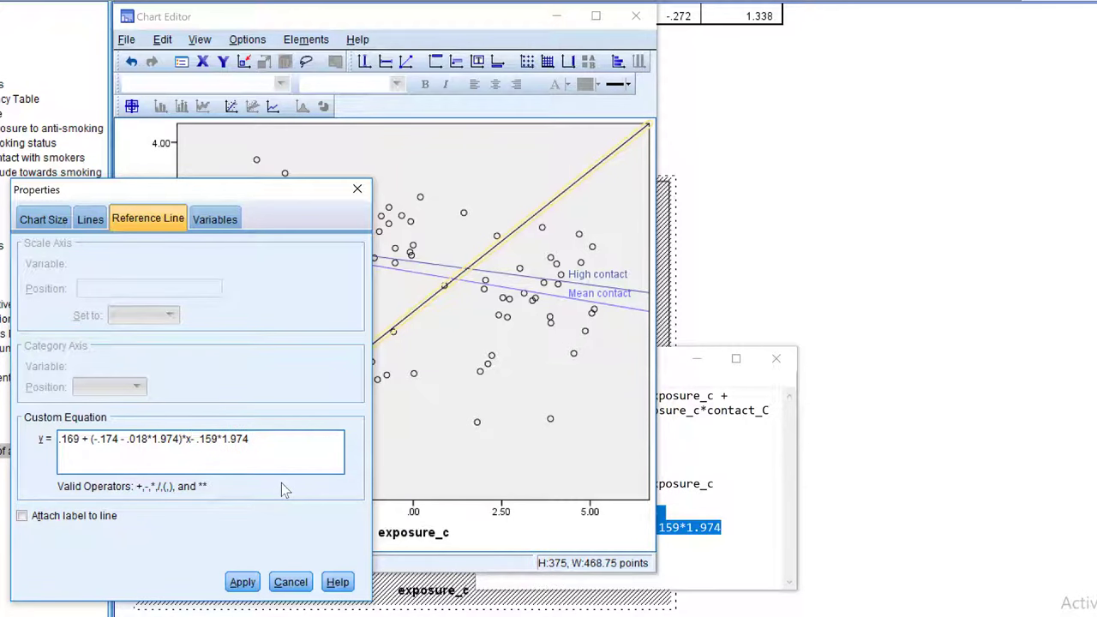
type("+")
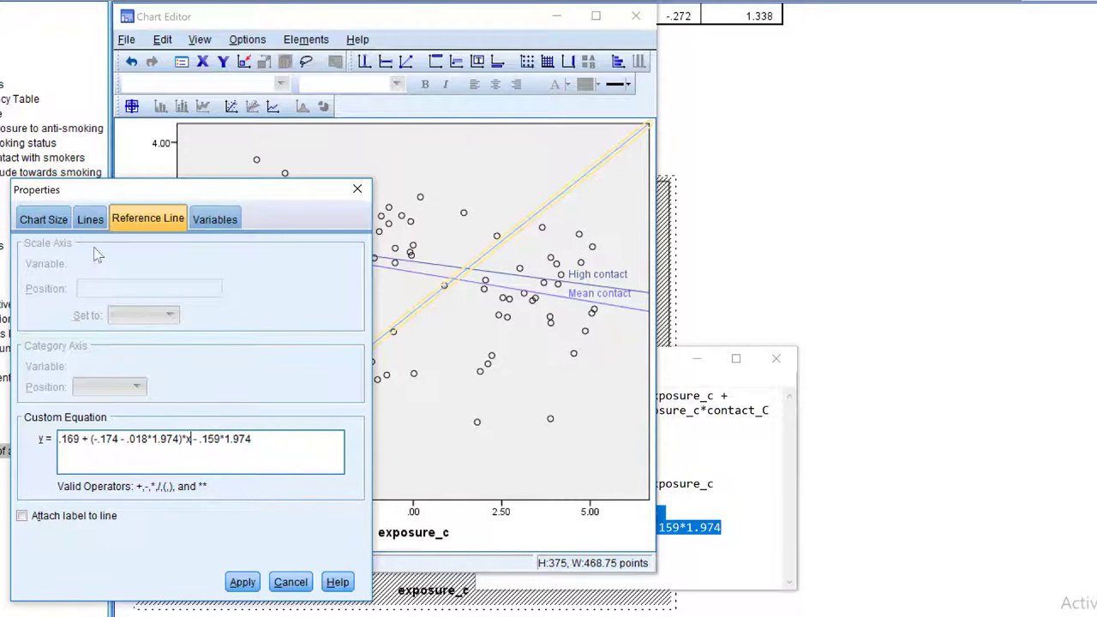
left_click(91, 221)
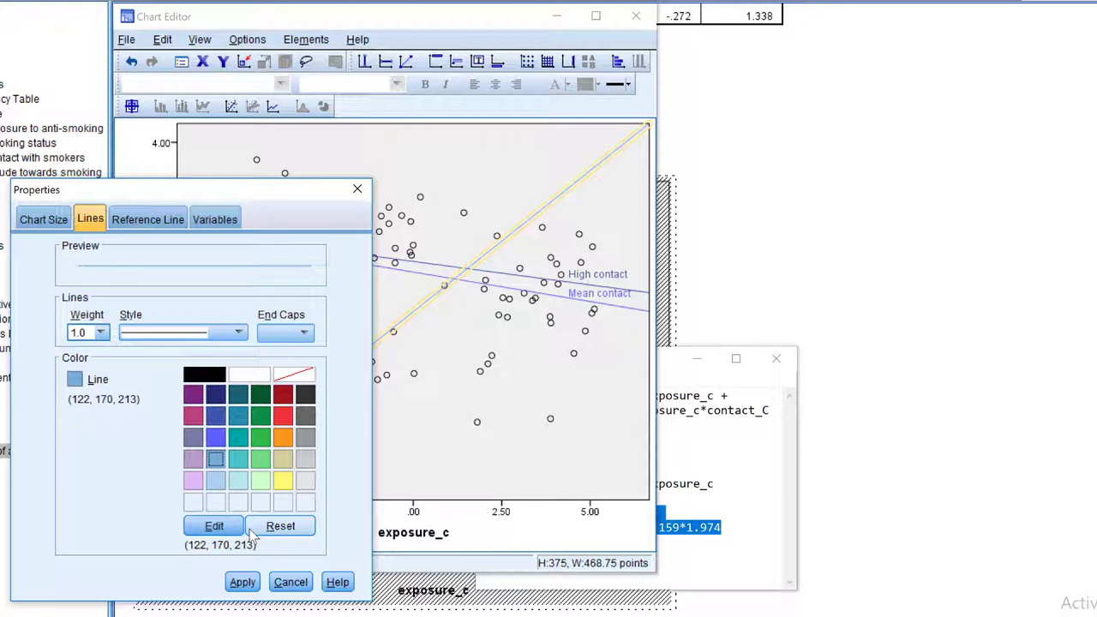
left_click(243, 583)
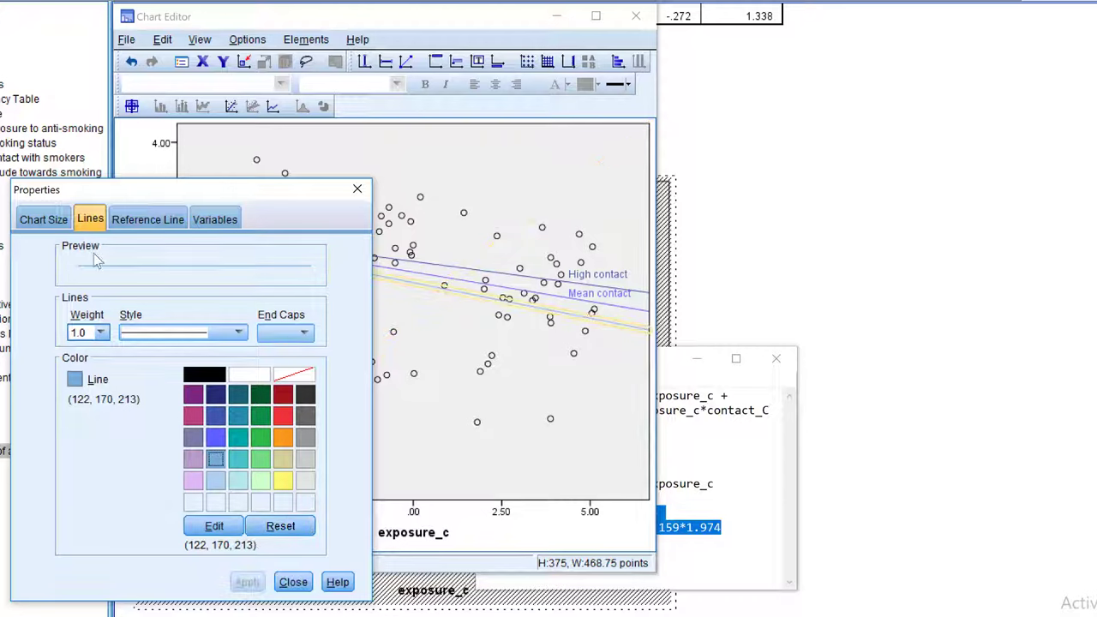
Add a new text box to the chart reading 'Low contact'.
left_click(357, 189)
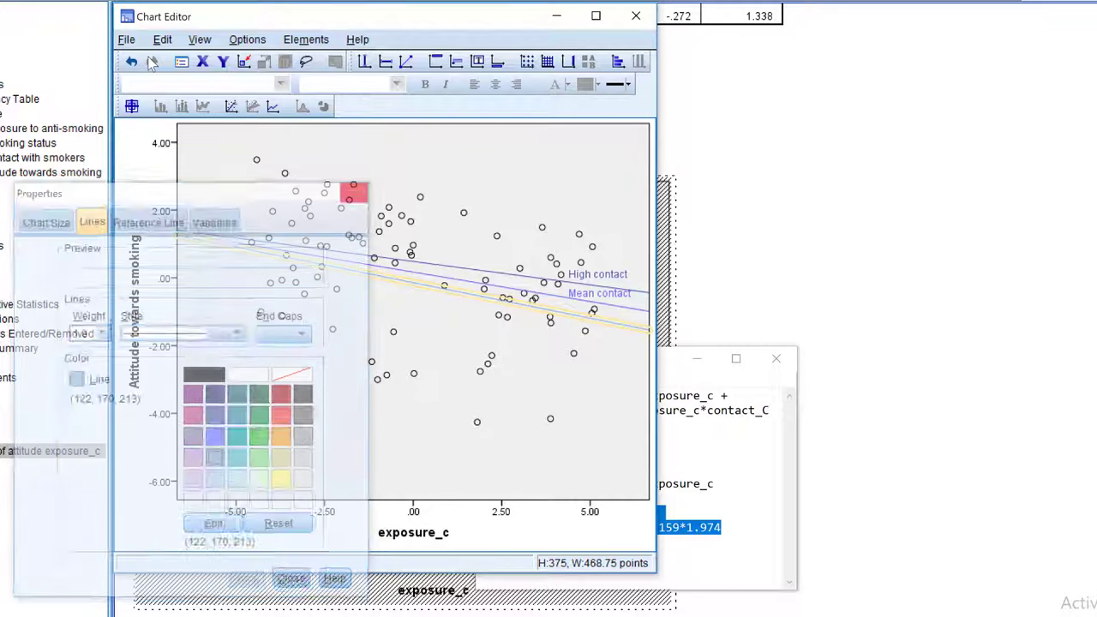
left_click(483, 62)
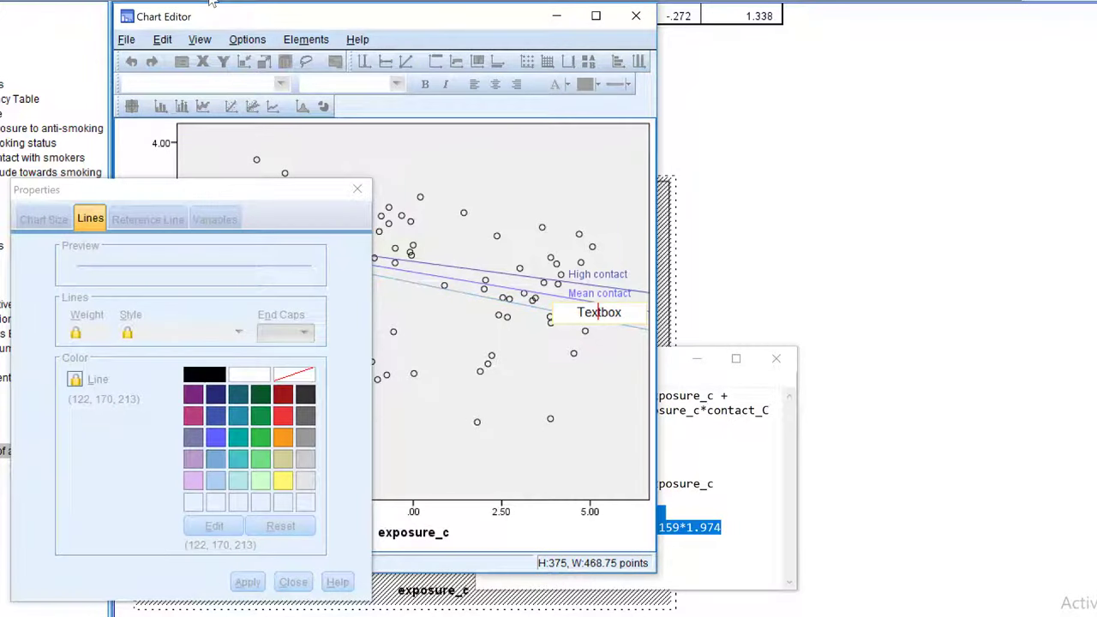
double_click(585, 321)
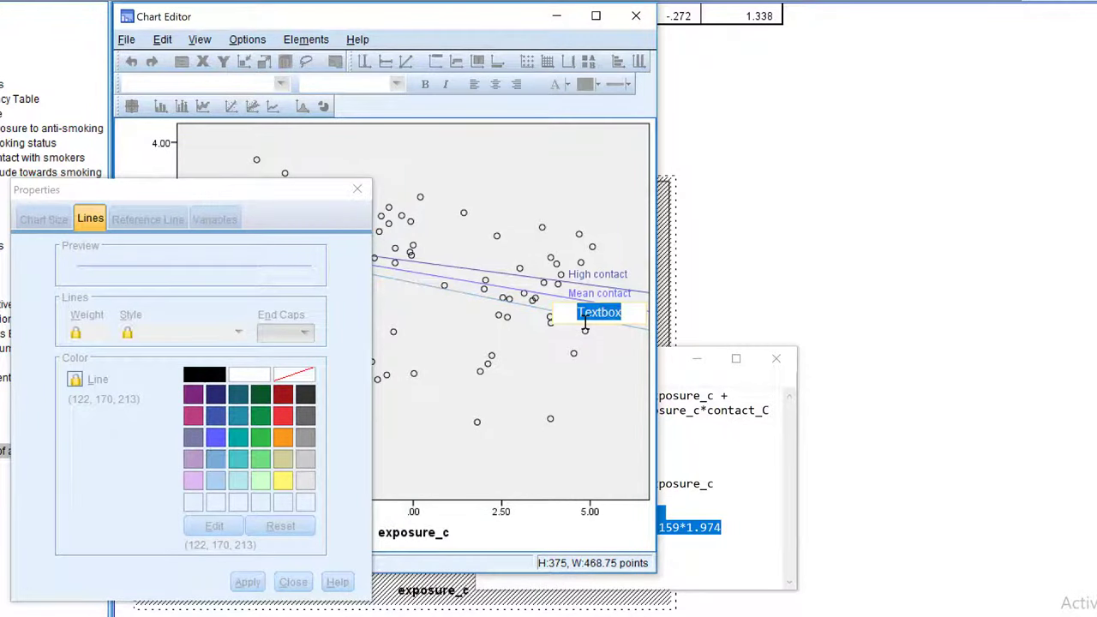
type("Low co")
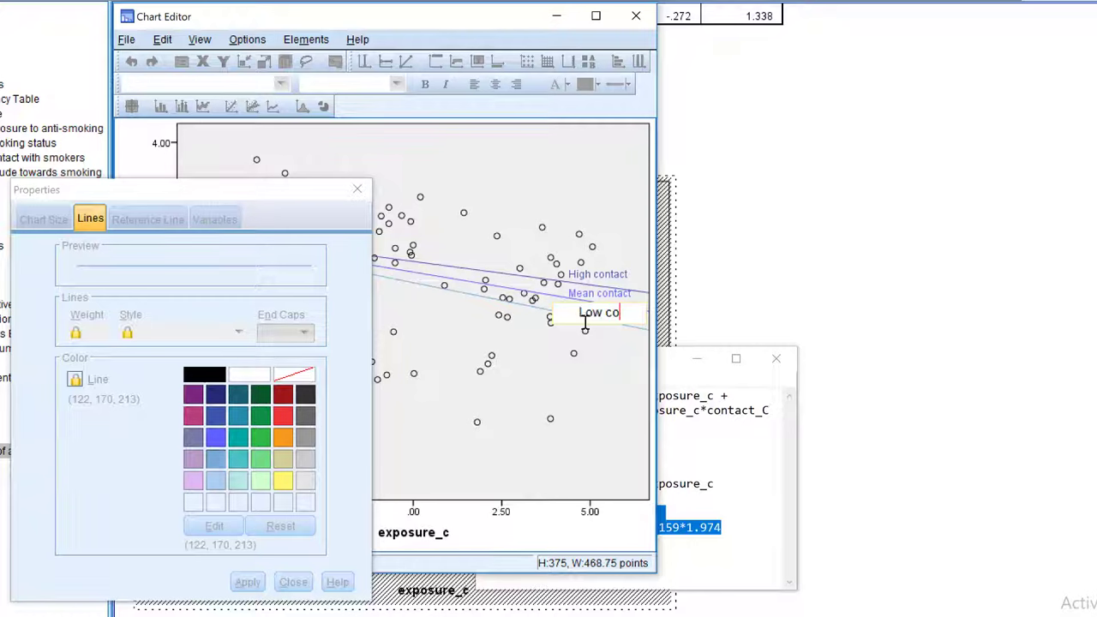
type("ntact")
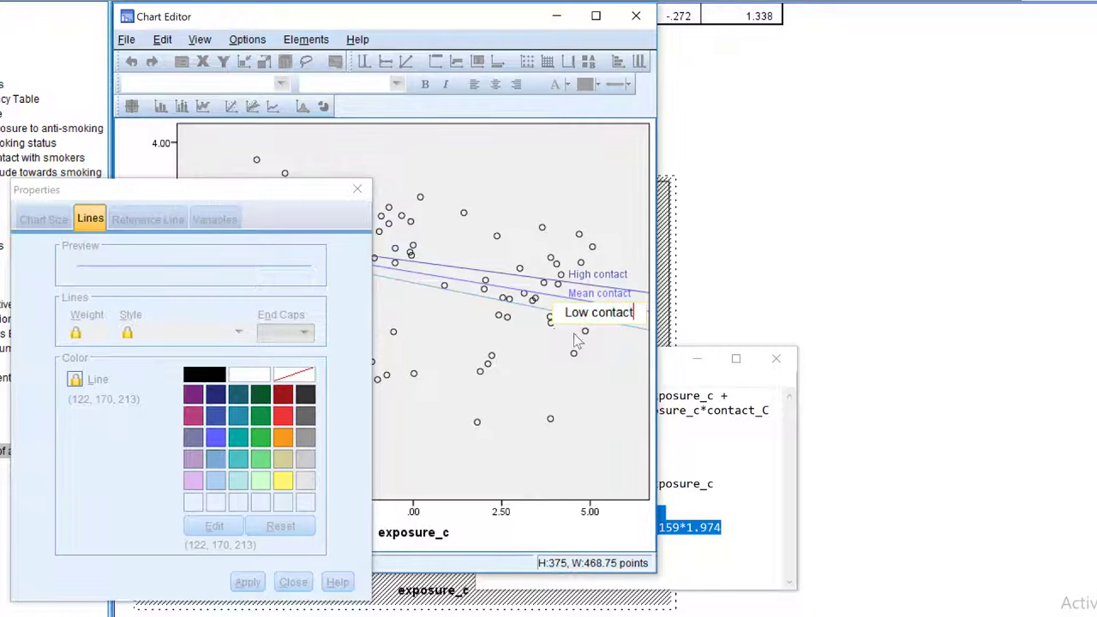
left_click(611, 349)
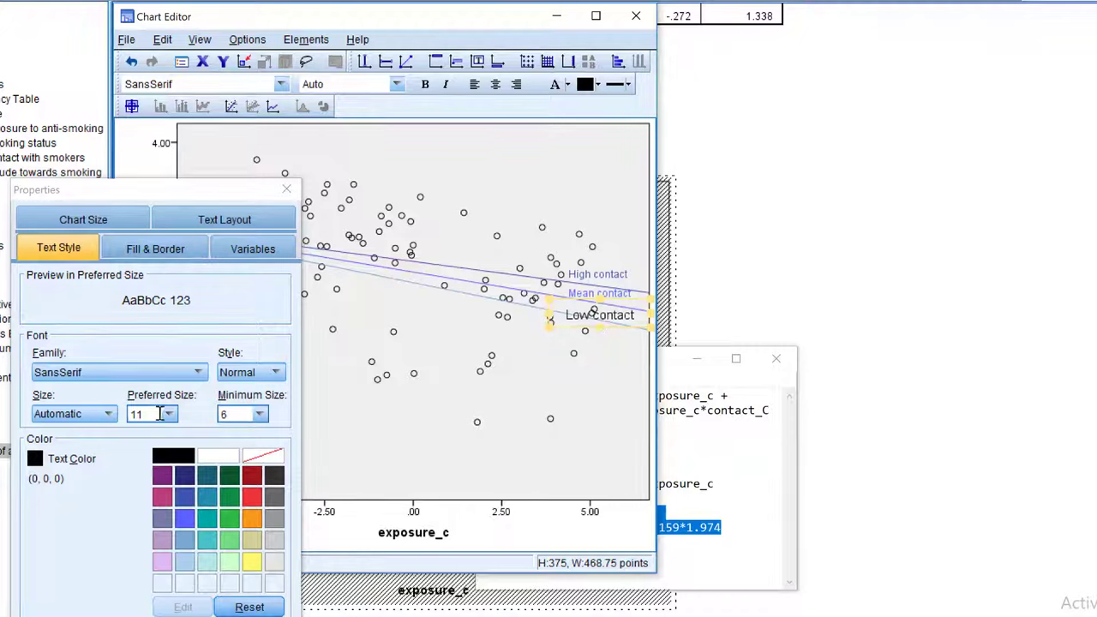
Make the Low contact label 9-point light-blue text and move it below the lowest line.
left_click(169, 414)
left_click(144, 477)
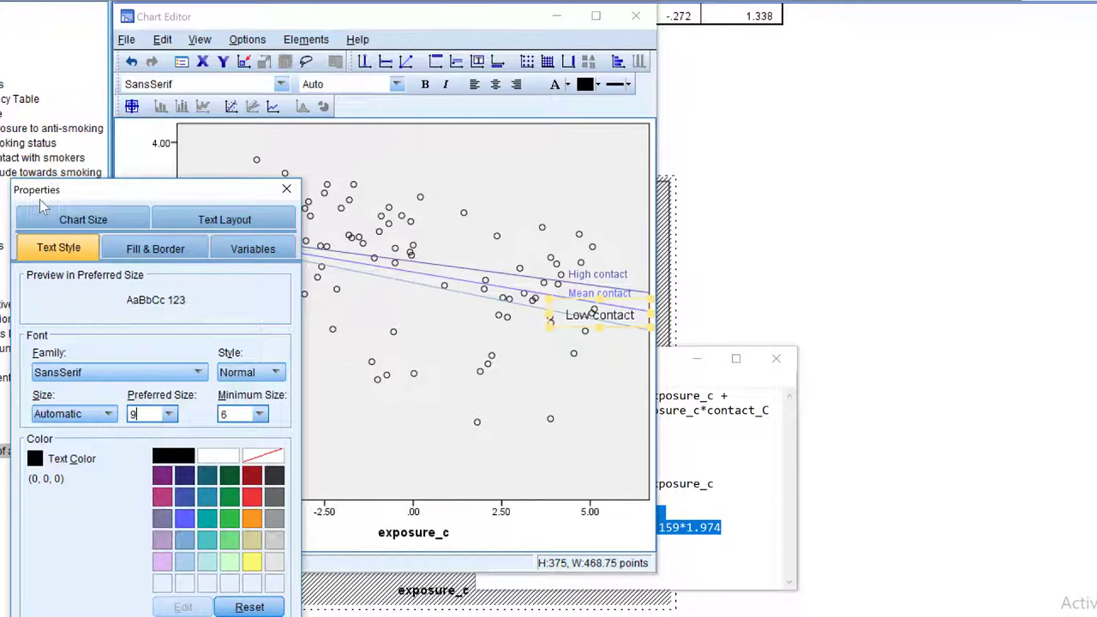
left_click(184, 539)
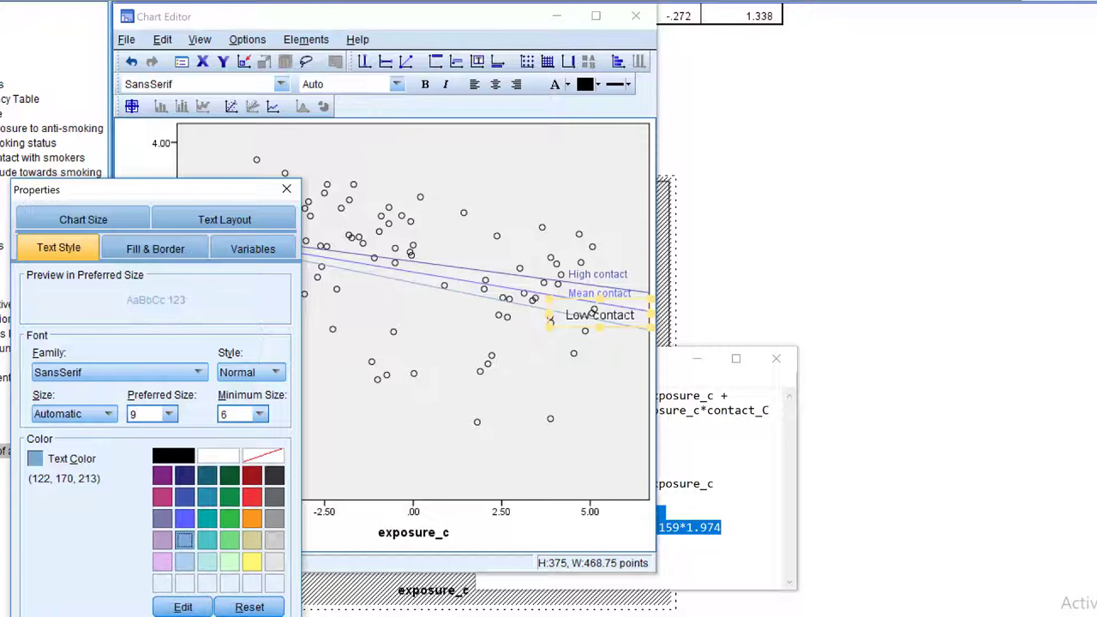
left_click(286, 189)
left_click_drag(637, 317, 625, 358)
left_click(631, 388)
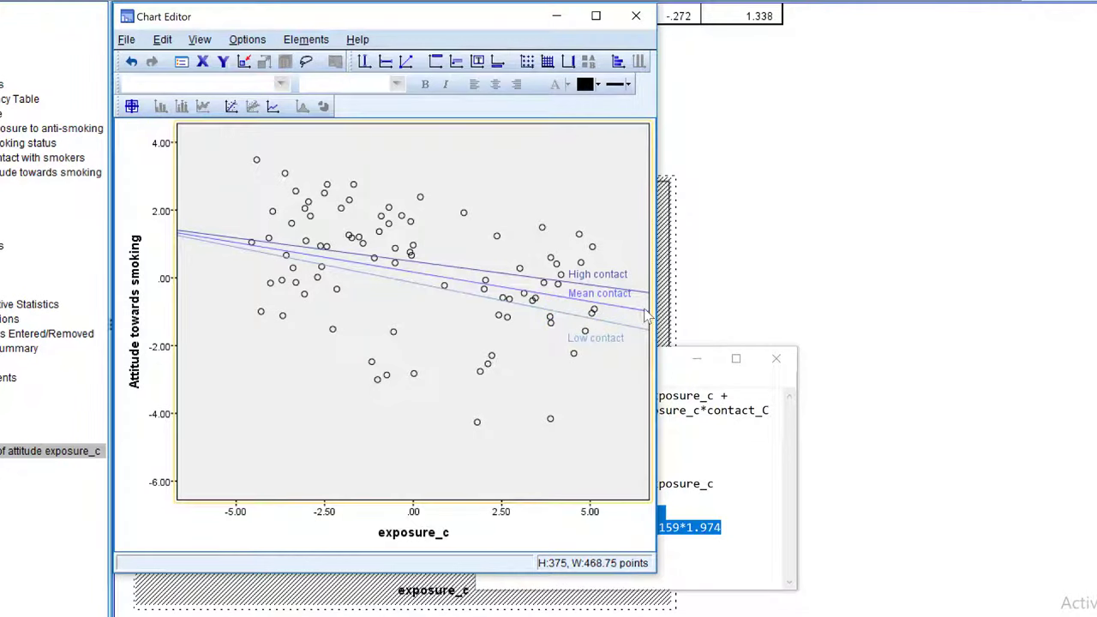
Close the Chart Editor to return to the Output Viewer.
left_click(638, 17)
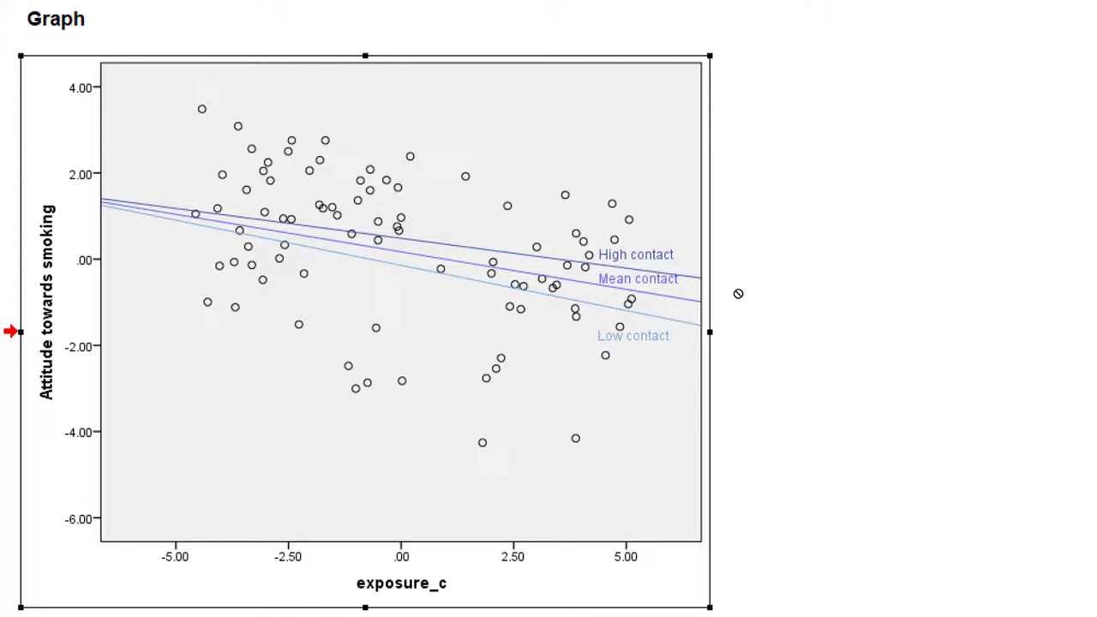